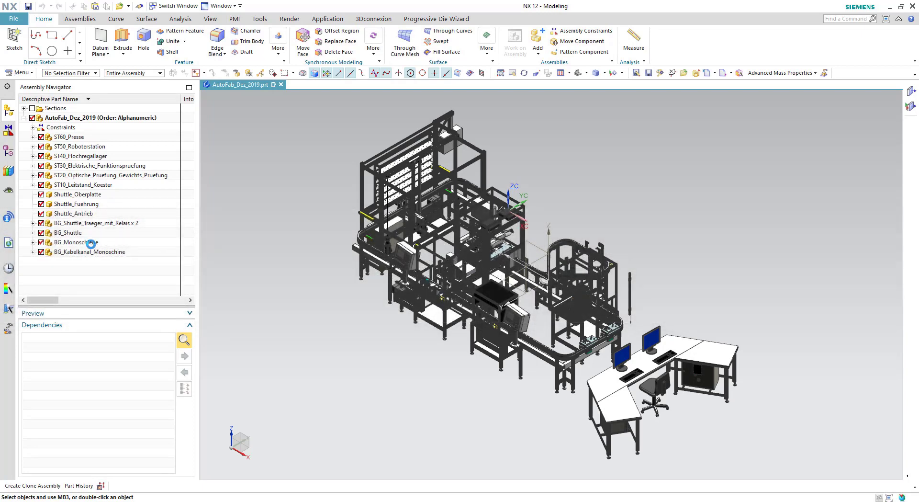
# Open the BG_Monoschiene subassembly of AutoFab_Dez_2019 in its own window.
pyautogui.click(91, 243)
pyautogui.rightClick(91, 244)
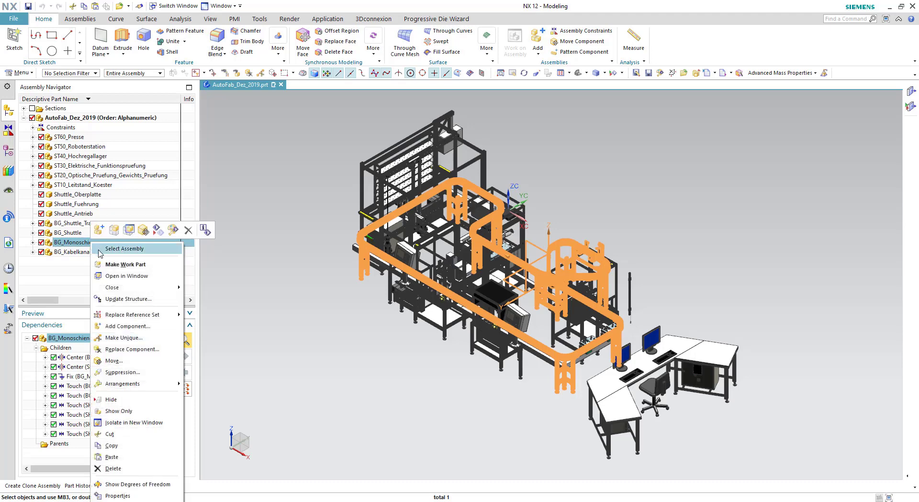
pyautogui.click(122, 279)
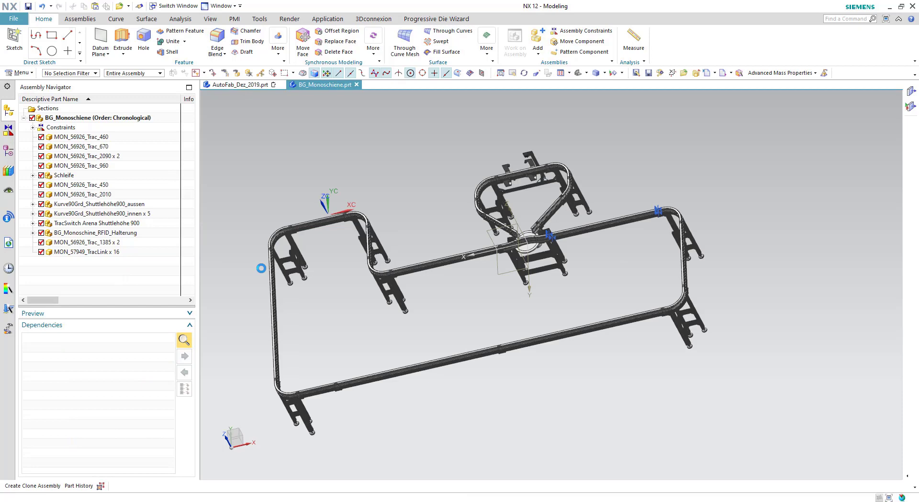
# Open the straight rail component MON_56926_Trac_1385 beside the track switch in its own window.
pyautogui.click(439, 263)
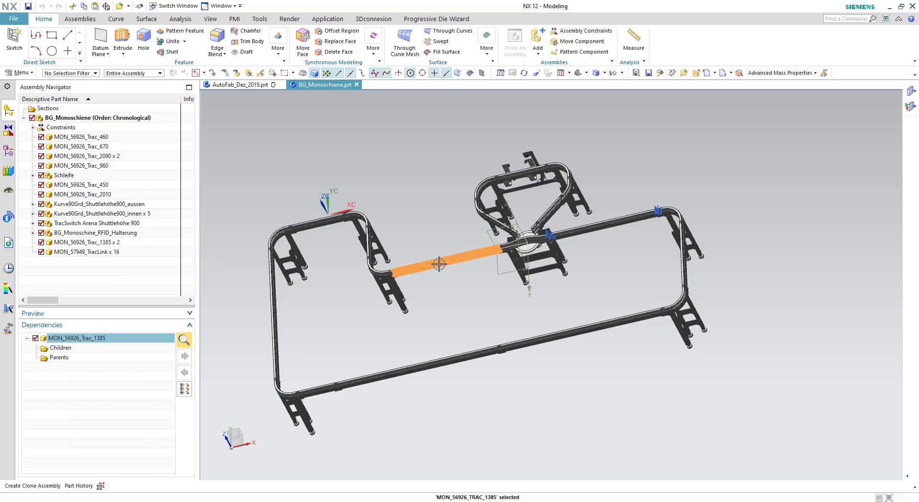
pyautogui.rightClick(440, 264)
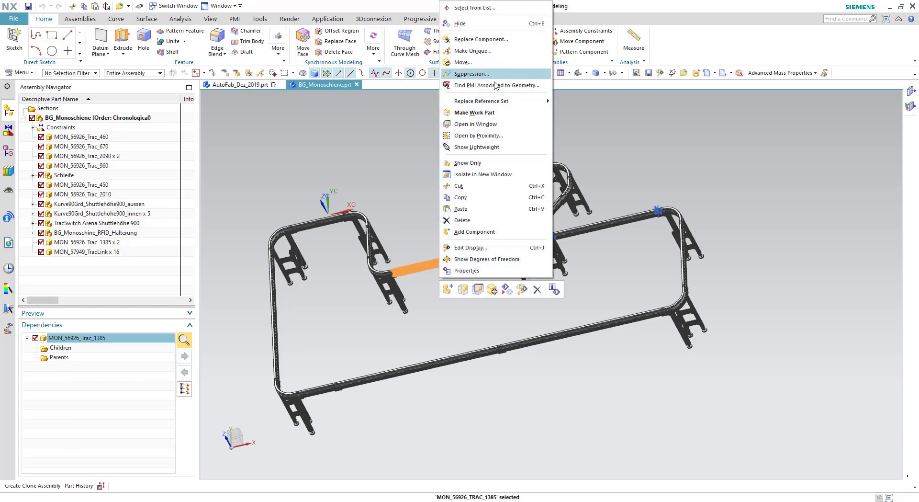
pyautogui.click(492, 126)
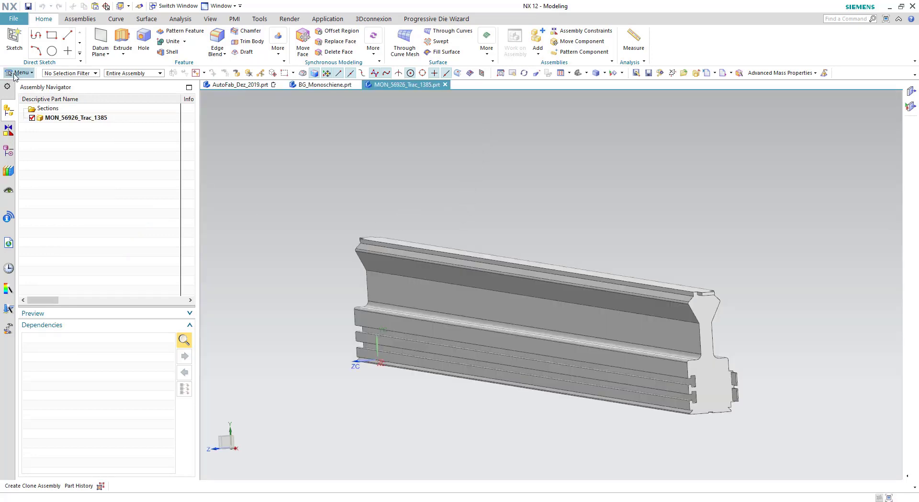
# Start a part export to a new part file and browse to the AutFab folder inside Works as its location.
pyautogui.click(14, 19)
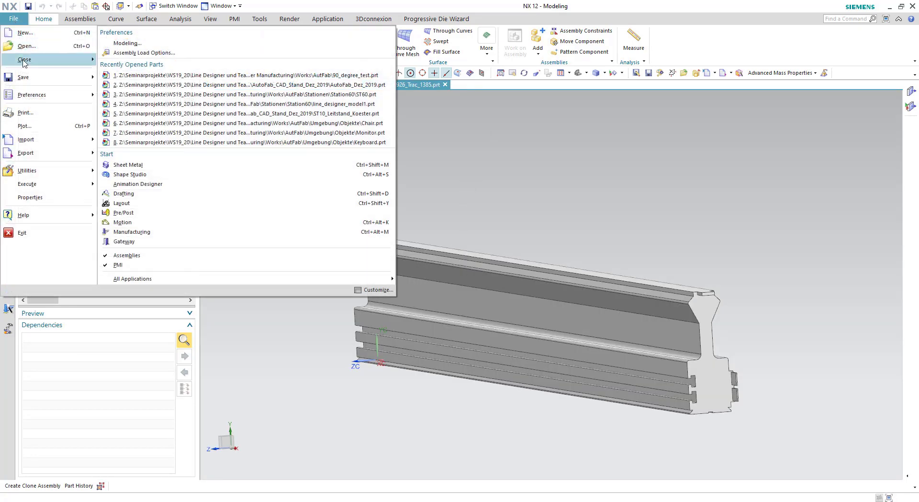
pyautogui.moveTo(39, 158)
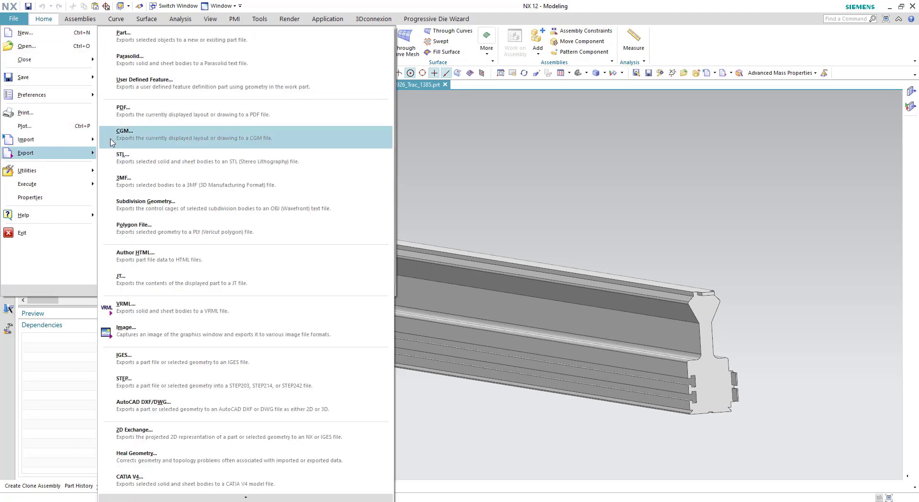
pyautogui.click(142, 34)
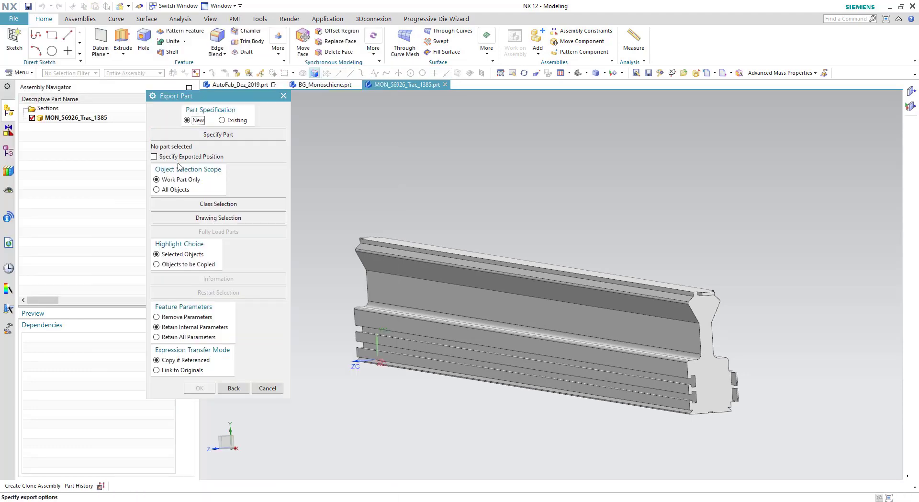
pyautogui.click(218, 135)
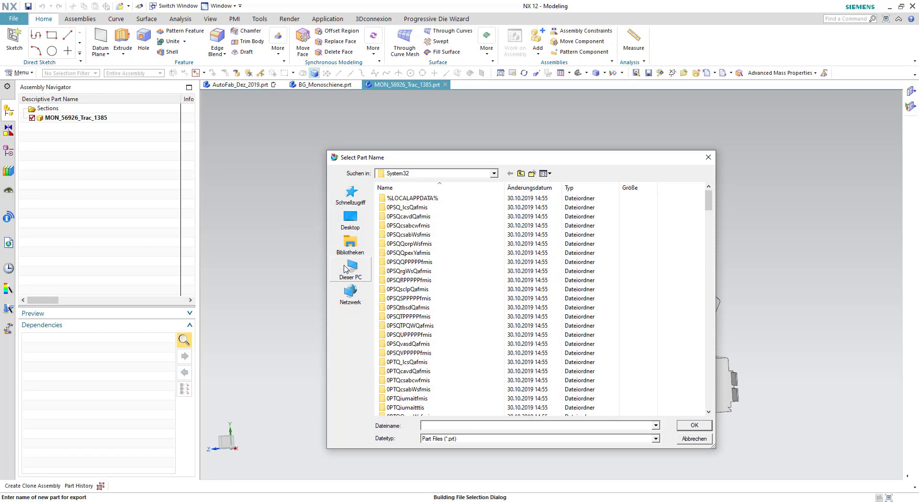
pyautogui.click(351, 194)
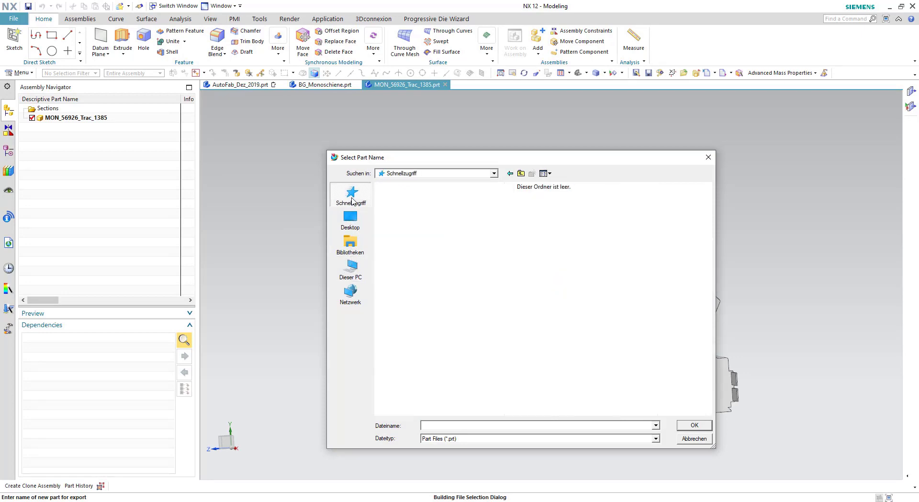
pyautogui.doubleClick(418, 259)
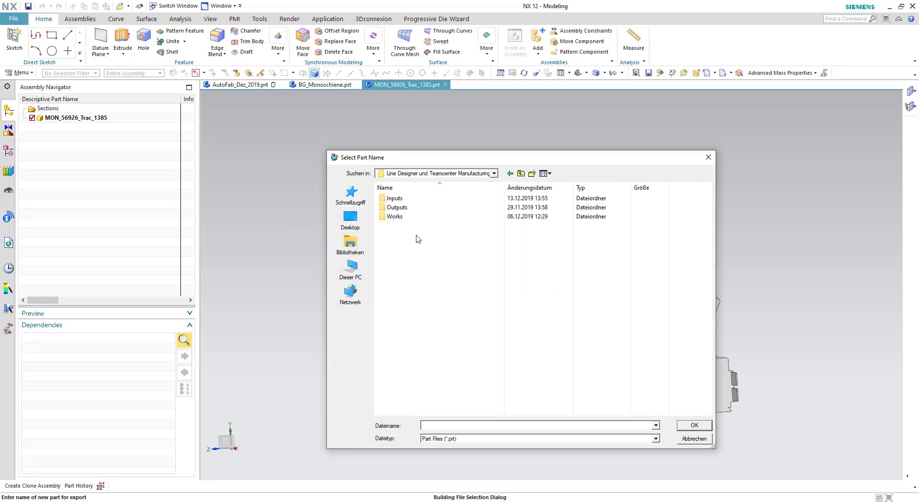
pyautogui.doubleClick(395, 215)
pyautogui.doubleClick(396, 198)
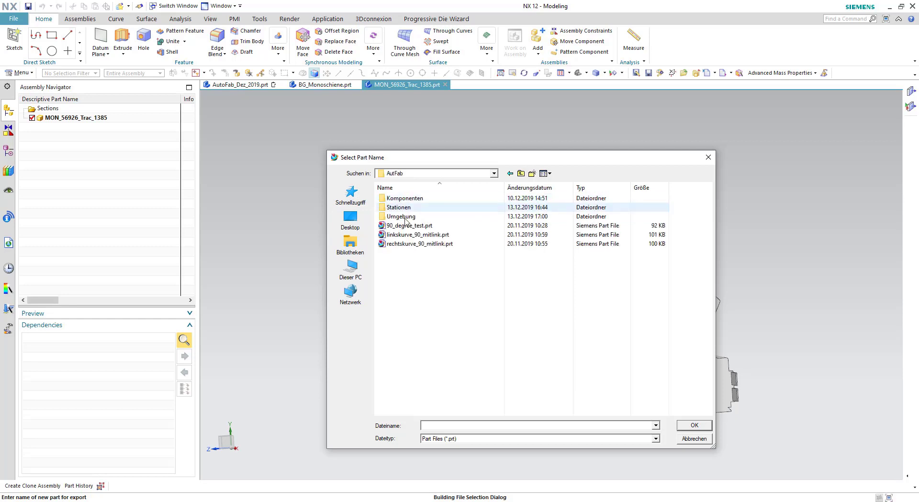
# Create a folder named Demo in AutFab and specify Demo_Rail inside it as the export part.
pyautogui.rightClick(413, 276)
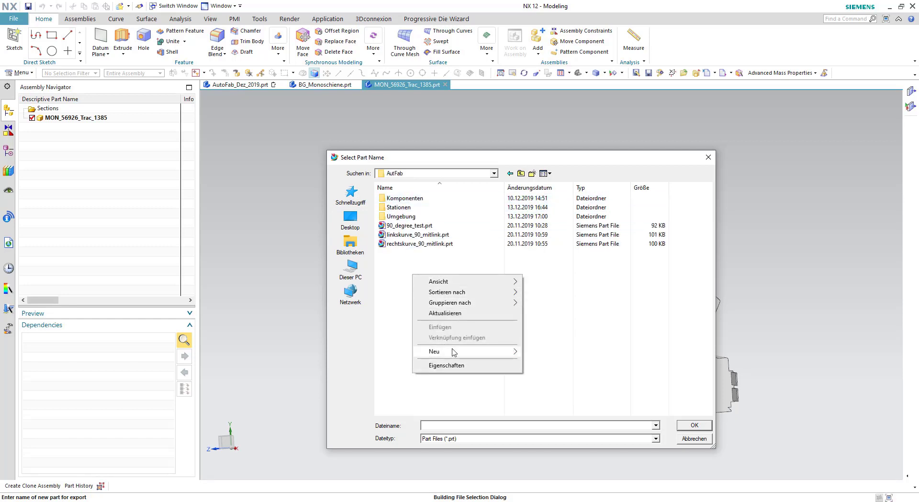
pyautogui.moveTo(455, 352)
pyautogui.click(549, 353)
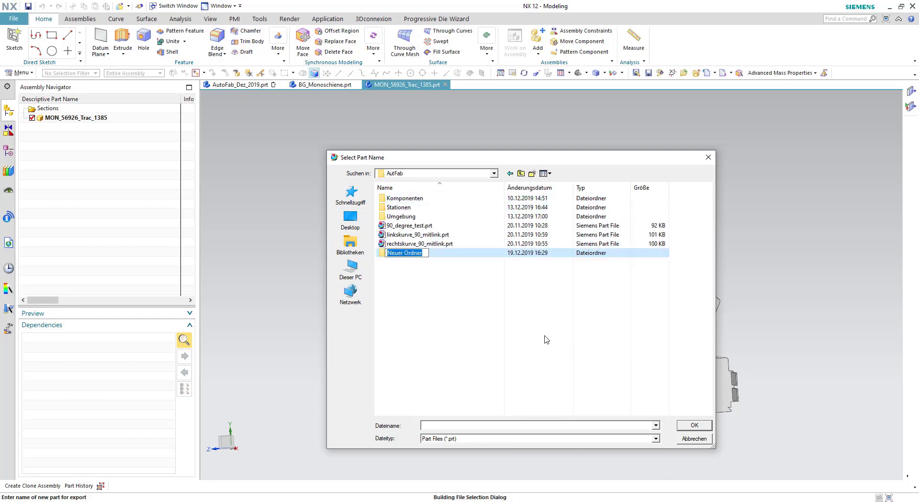
pyautogui.write('D')
pyautogui.doubleClick(437, 253)
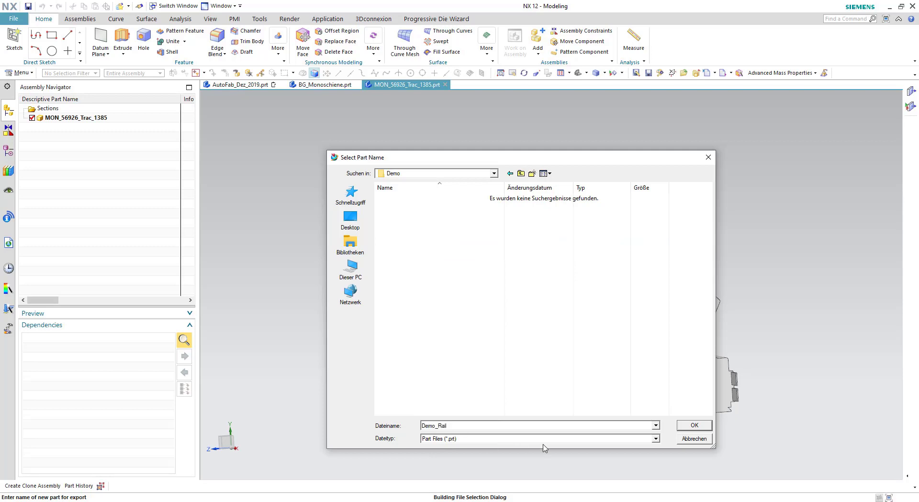
pyautogui.click(694, 425)
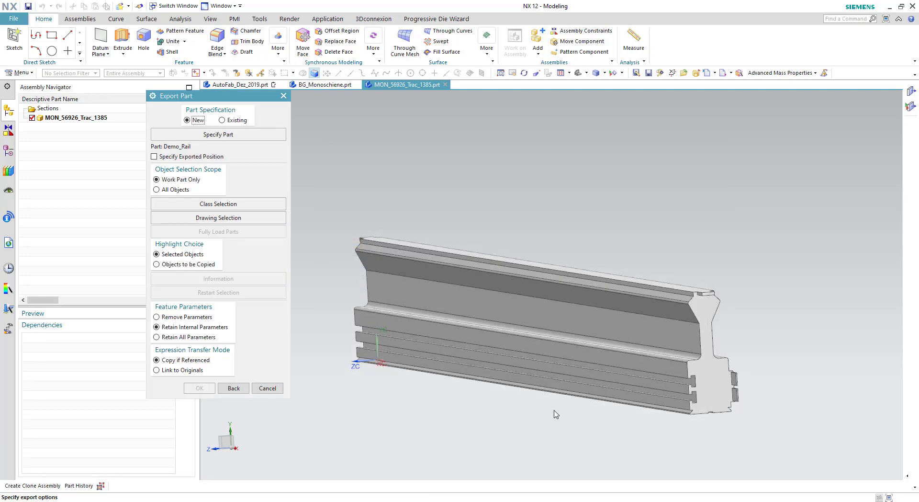
# Select the rail's solid body as the object to export and run the part export.
pyautogui.click(216, 205)
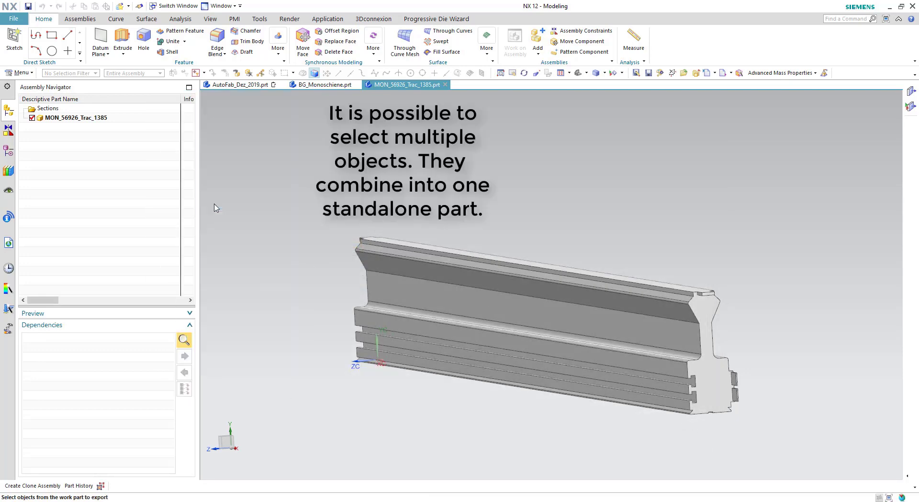
pyautogui.click(421, 265)
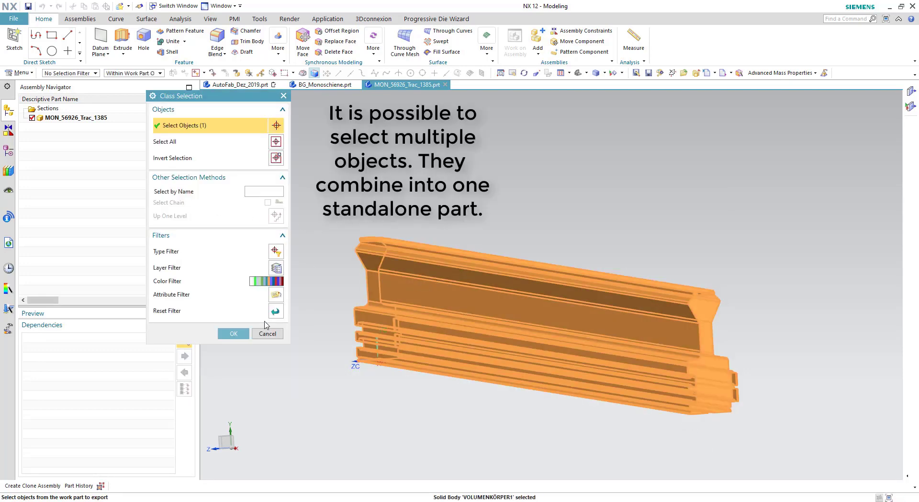
pyautogui.click(235, 334)
pyautogui.click(199, 388)
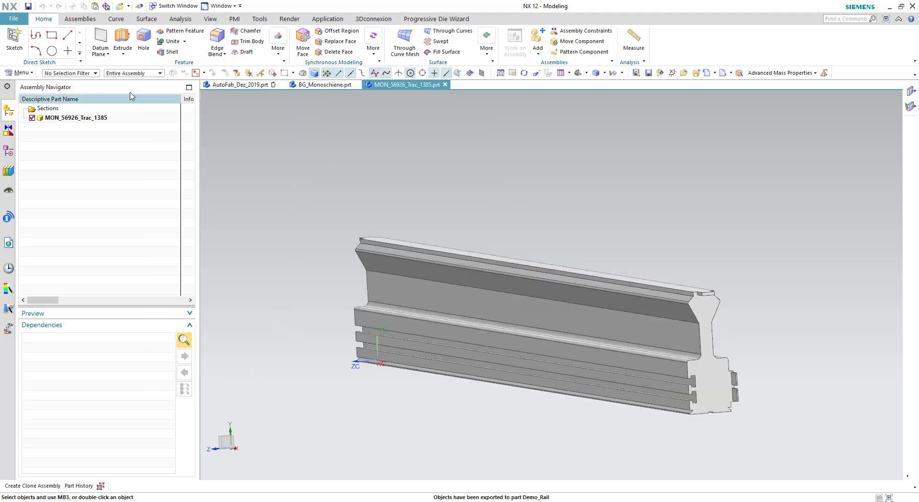
# Open the exported part Demo_Rail.prt from the Demo folder.
pyautogui.click(12, 20)
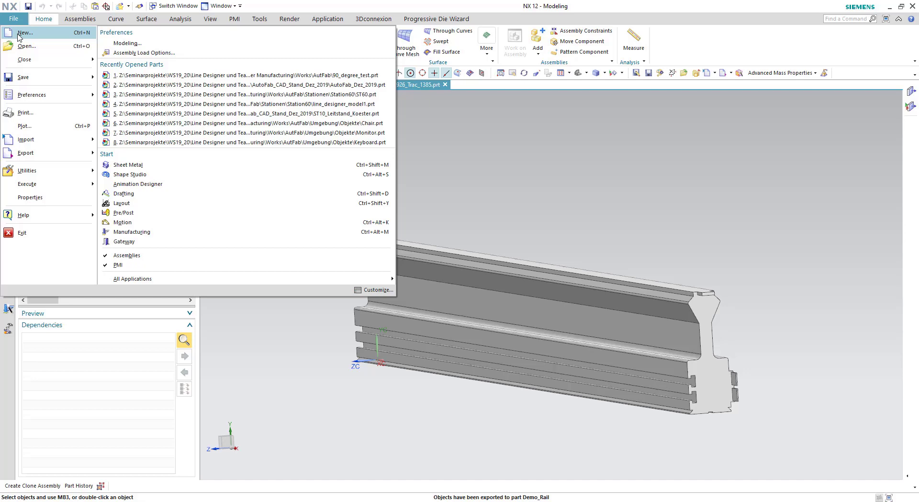
pyautogui.click(27, 46)
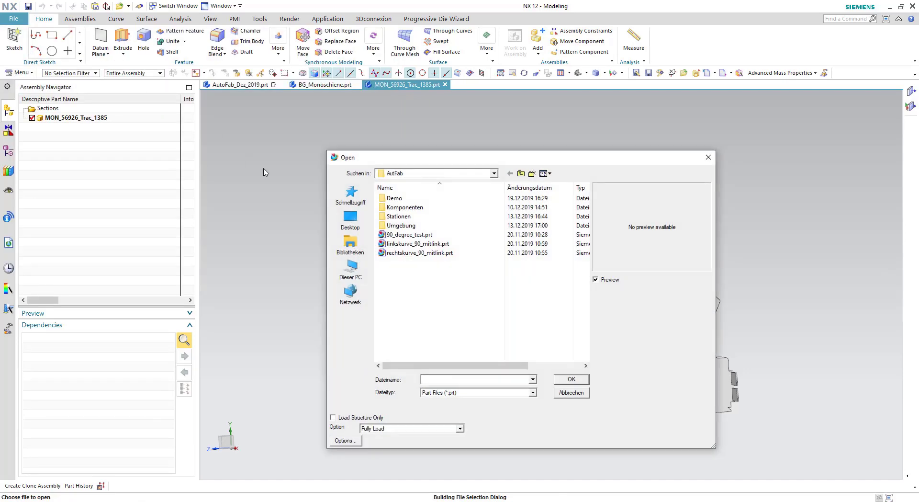
pyautogui.doubleClick(399, 199)
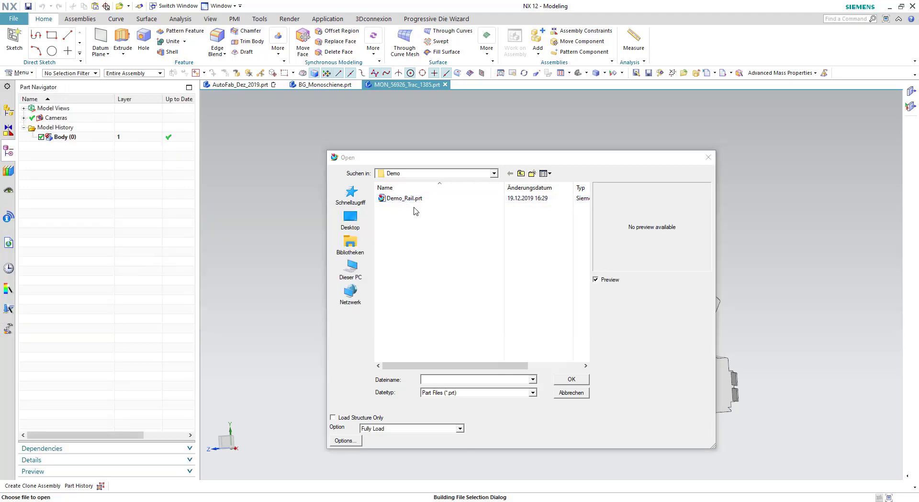
pyautogui.doubleClick(414, 198)
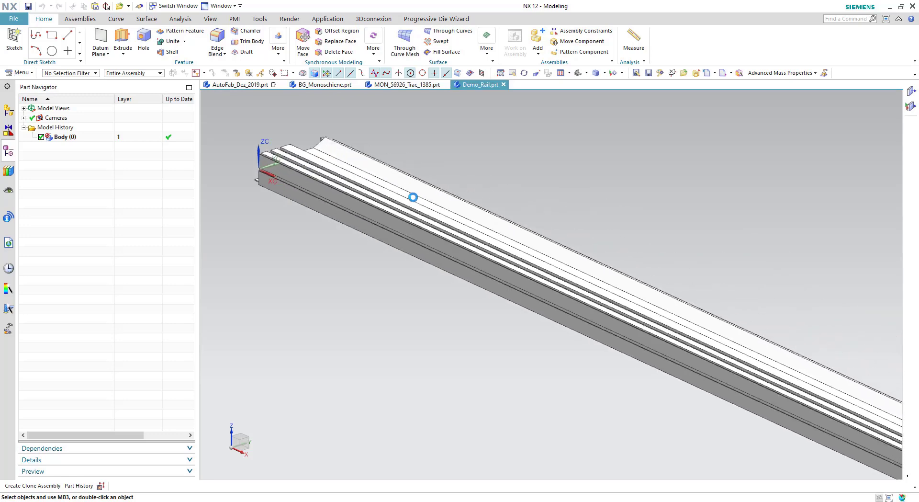
# Create an on-plane sketch on the end face of the rail body.
pyautogui.click(14, 43)
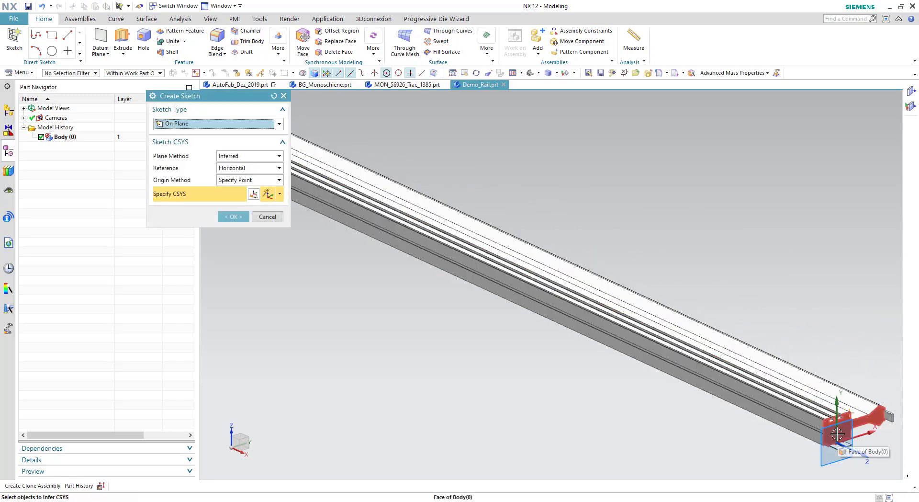
pyautogui.click(847, 409)
pyautogui.click(233, 216)
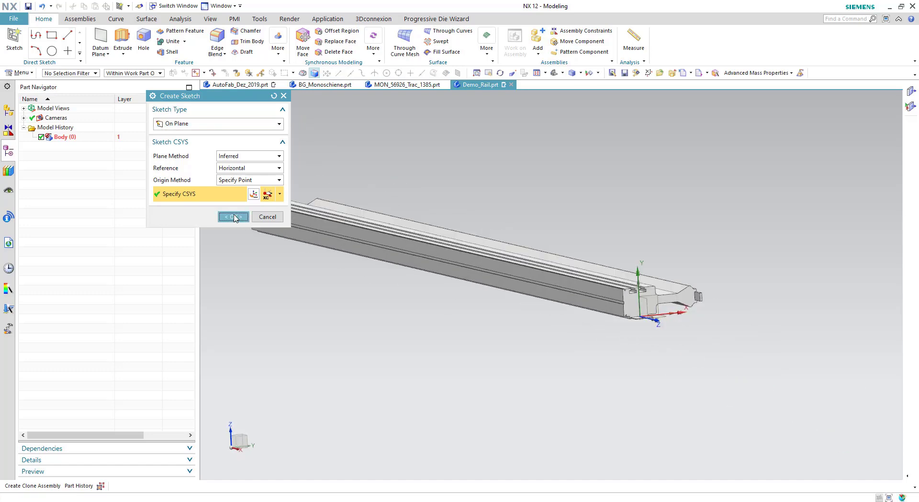
# Trace the profile outline with lines from the small side groove over the corner and V-notch to the first T-slot.
pyautogui.scroll(10, 546, 284)
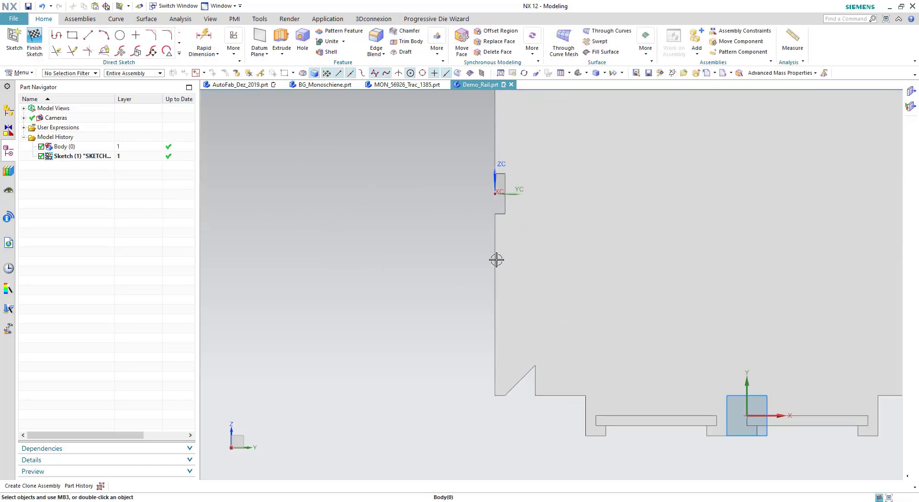
pyautogui.keyDown('shift'); pyautogui.moveTo(462, 197); pyautogui.dragTo(254, 404, button='middle'); pyautogui.keyUp('shift')
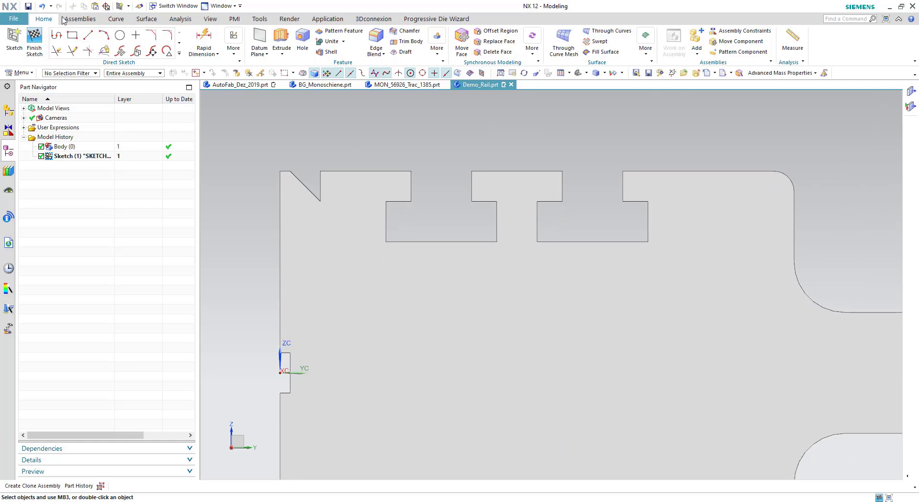
pyautogui.click(89, 37)
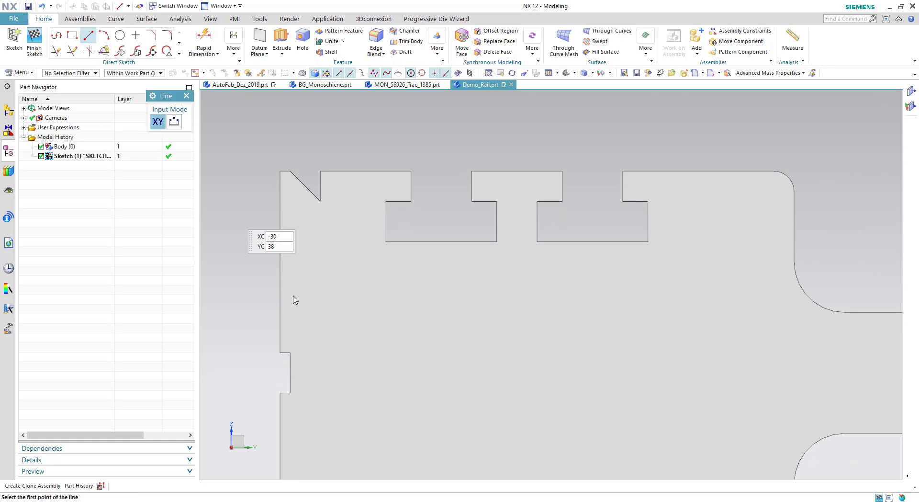
pyautogui.click(280, 353)
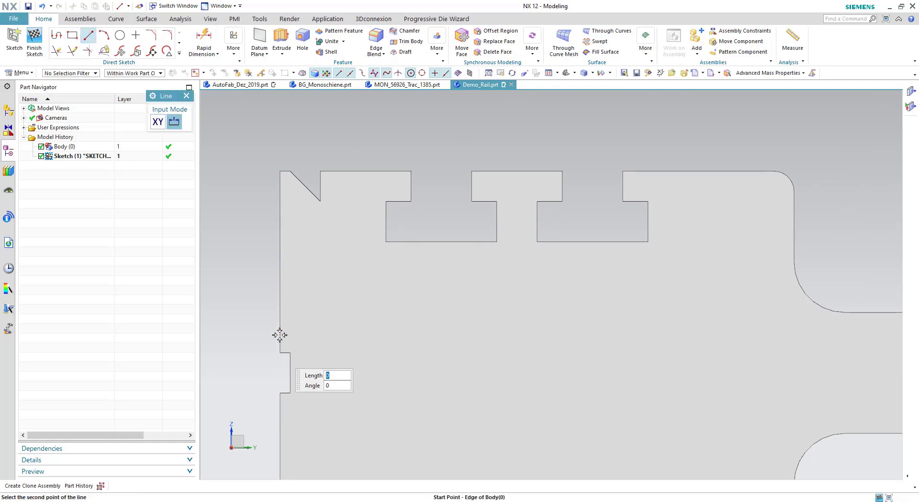
pyautogui.click(281, 168)
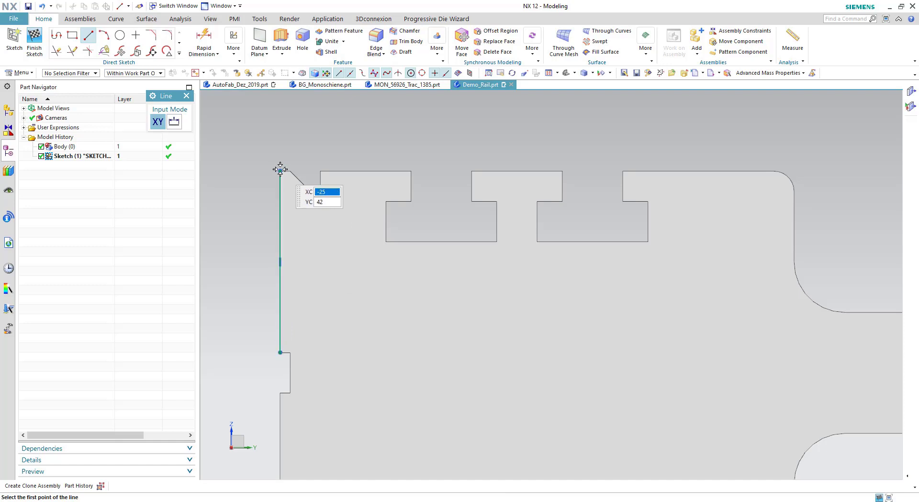
pyautogui.click(321, 201)
pyautogui.click(320, 171)
pyautogui.click(412, 171)
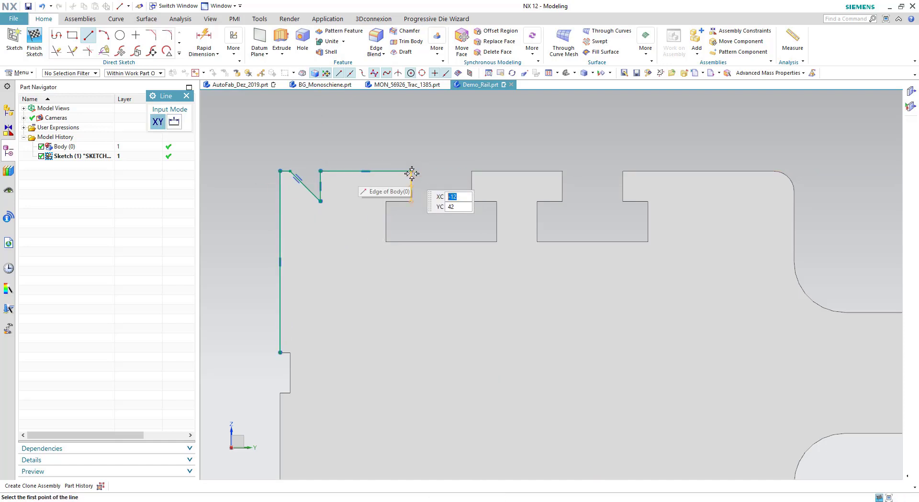
# Trace the outline of the first T-slot with connected lines back up to the profile's outer edge.
pyautogui.click(412, 201)
pyautogui.click(386, 202)
pyautogui.click(386, 242)
pyautogui.click(497, 242)
pyautogui.click(497, 201)
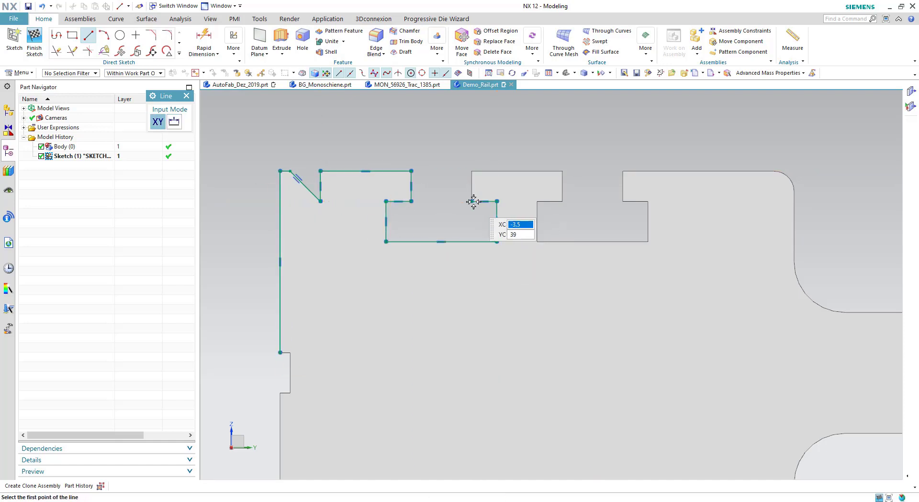
pyautogui.click(471, 201)
pyautogui.click(472, 171)
# Trace the second T-slot's outline with lines and continue along the profile's upper edge into the rounded corner.
pyautogui.click(562, 171)
pyautogui.click(562, 201)
pyautogui.click(537, 202)
pyautogui.click(386, 178)
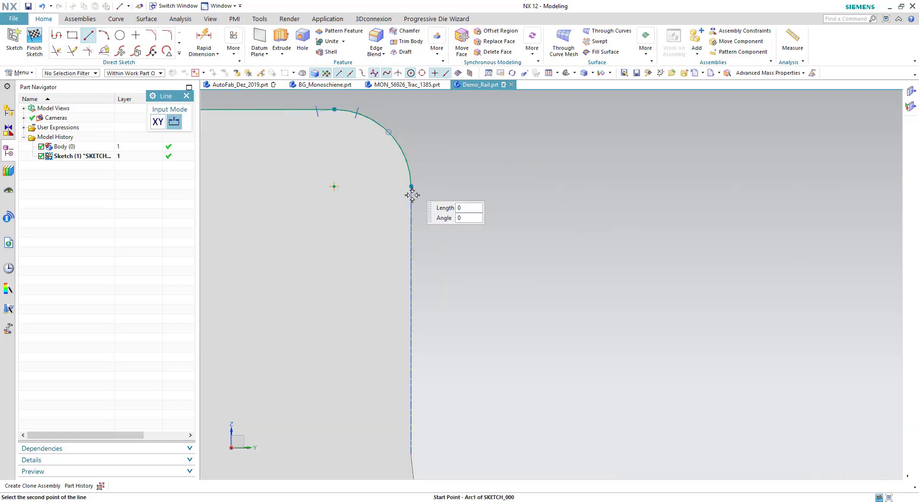
# Trace the neck, the widened end and the stepped underside with lines and arcs as far as the lower V-notch.
pyautogui.click(446, 168)
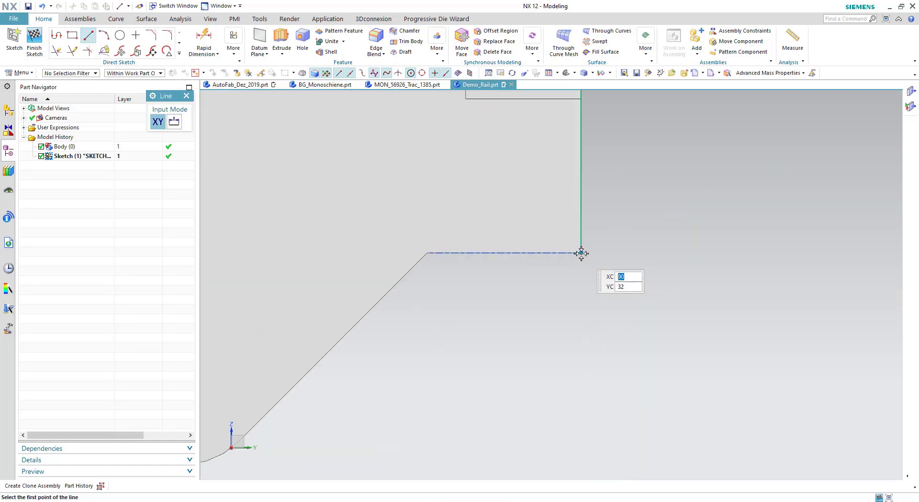
pyautogui.click(283, 191)
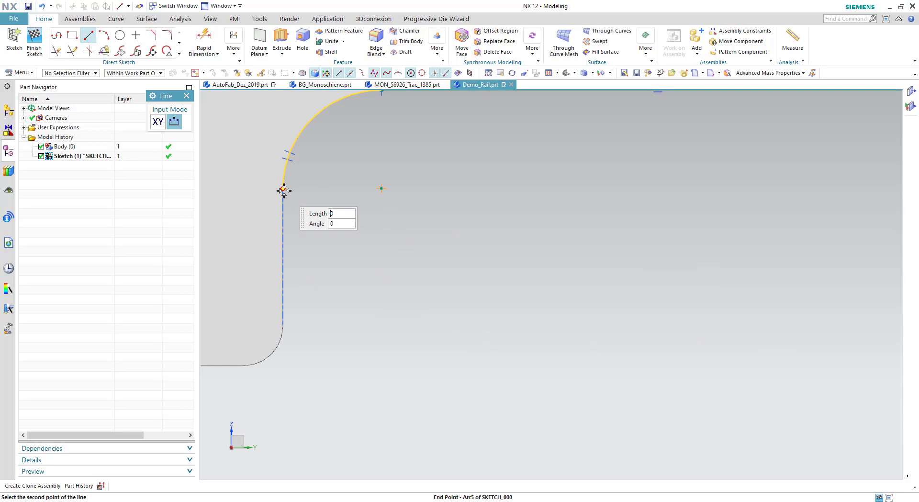
pyautogui.click(503, 283)
pyautogui.press('a')
pyautogui.press('l')
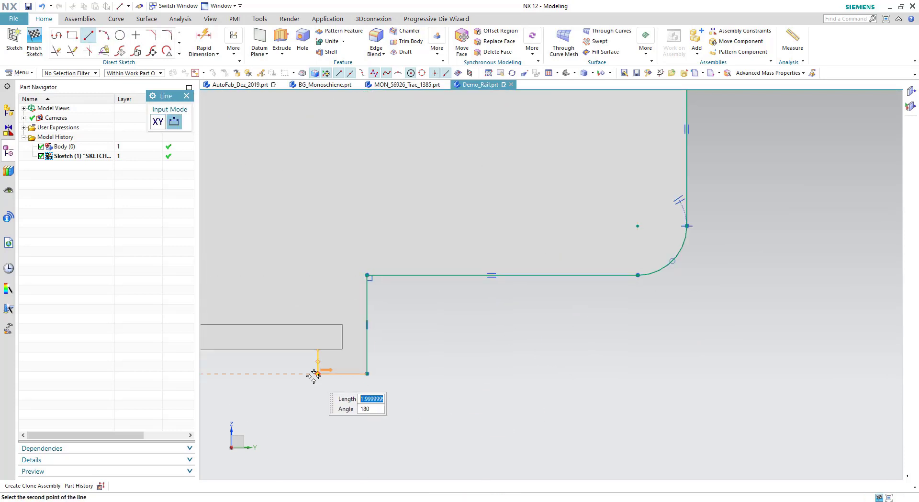
pyautogui.click(611, 315)
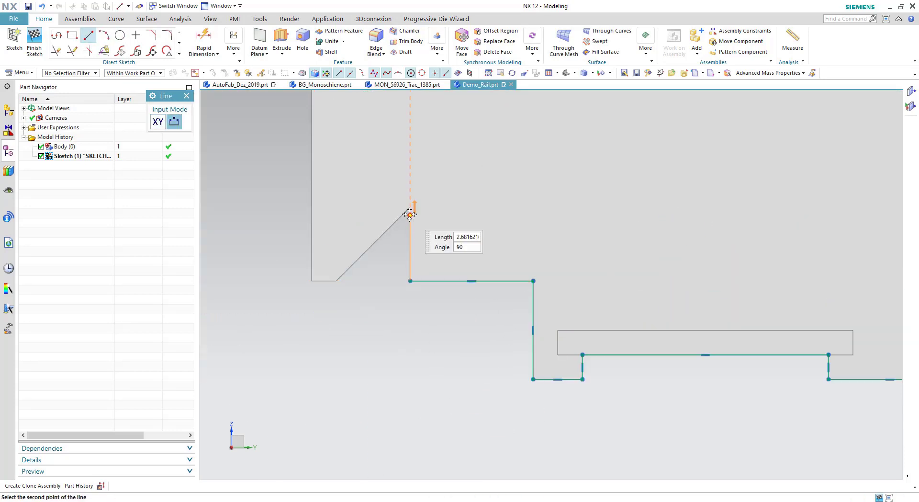
# Close the profile outline around the small side groove and finish the sketch.
pyautogui.click(334, 192)
pyautogui.keyDown('shift'); pyautogui.moveTo(326, 119); pyautogui.dragTo(324, 293, button='middle'); pyautogui.keyUp('shift')
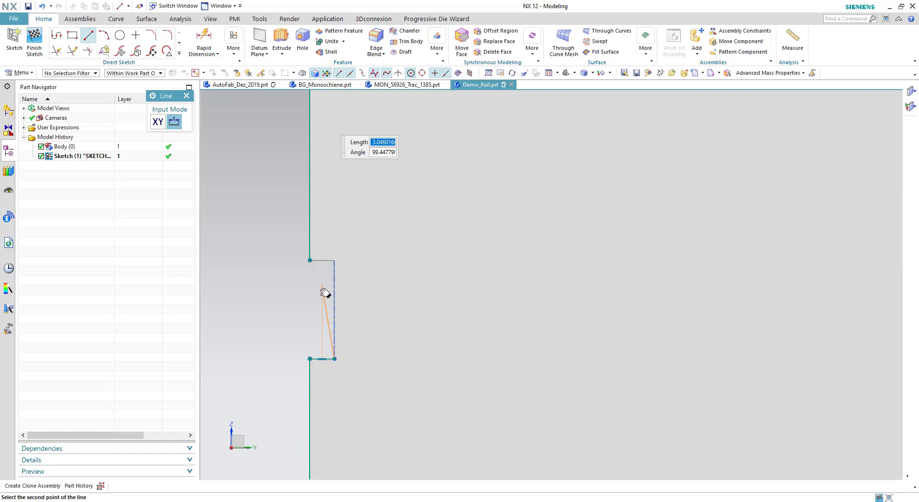
pyautogui.click(334, 260)
pyautogui.click(334, 260)
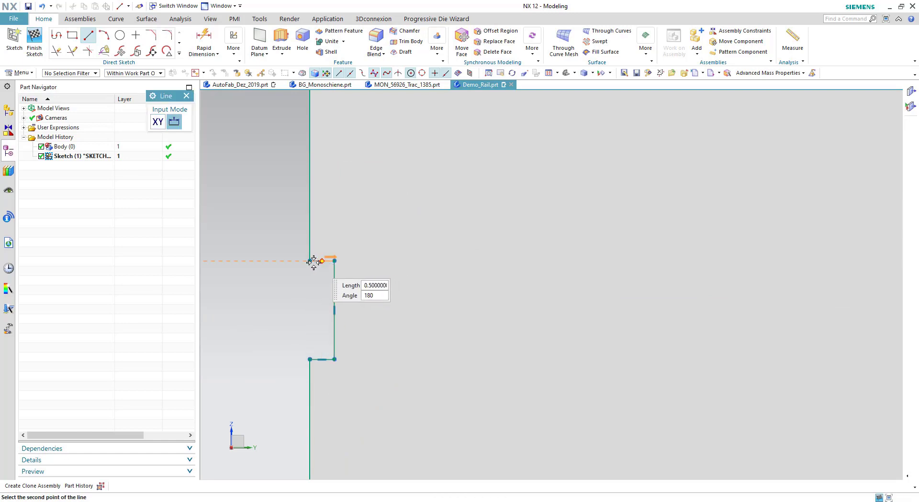
pyautogui.click(309, 261)
pyautogui.scroll(-5, 308, 263)
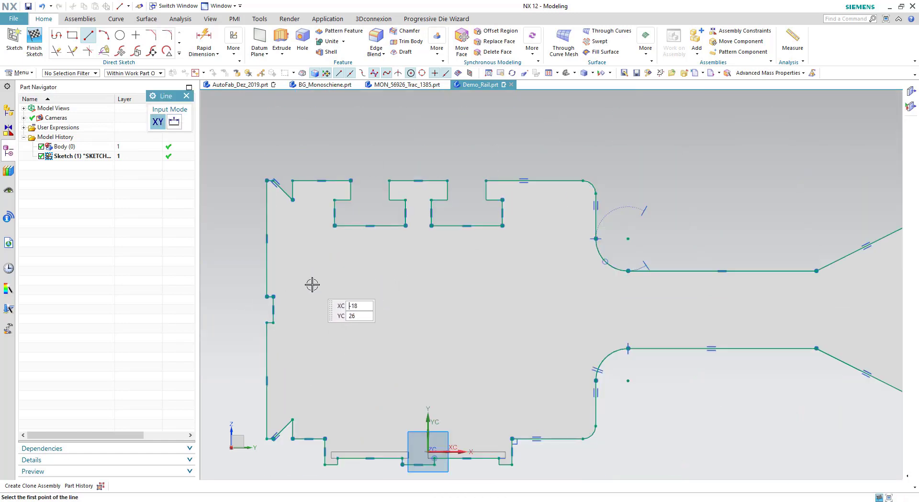
pyautogui.scroll(3, 323, 286)
pyautogui.scroll(-3, 298, 222)
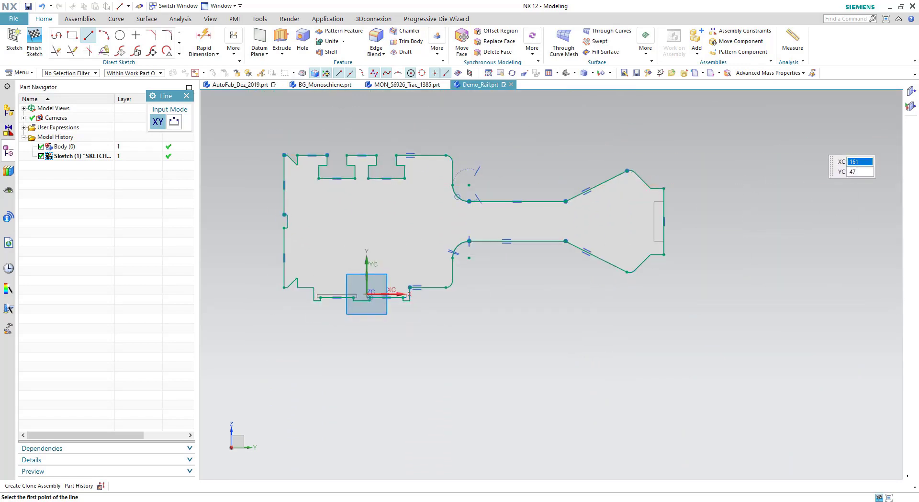
pyautogui.click(34, 41)
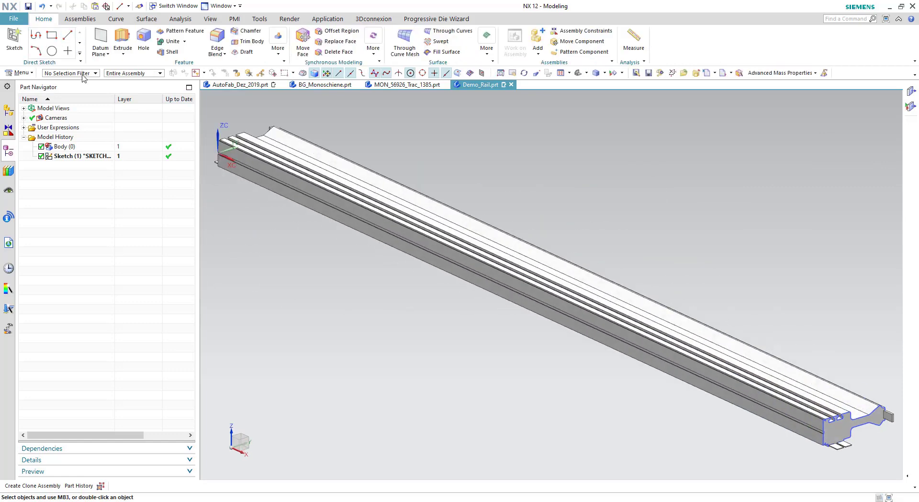
# Delete the original rail body from the model history, accepting the effect on the sketch.
pyautogui.click(61, 147)
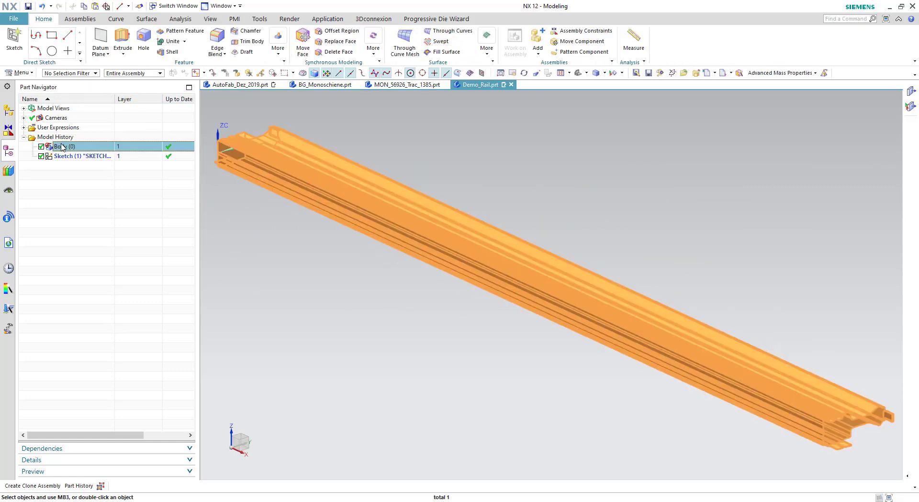
pyautogui.rightClick(61, 147)
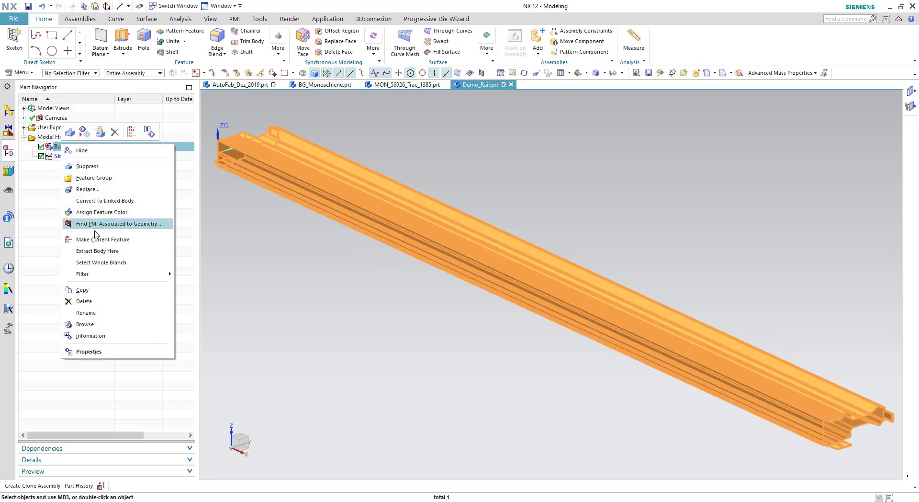
pyautogui.click(84, 301)
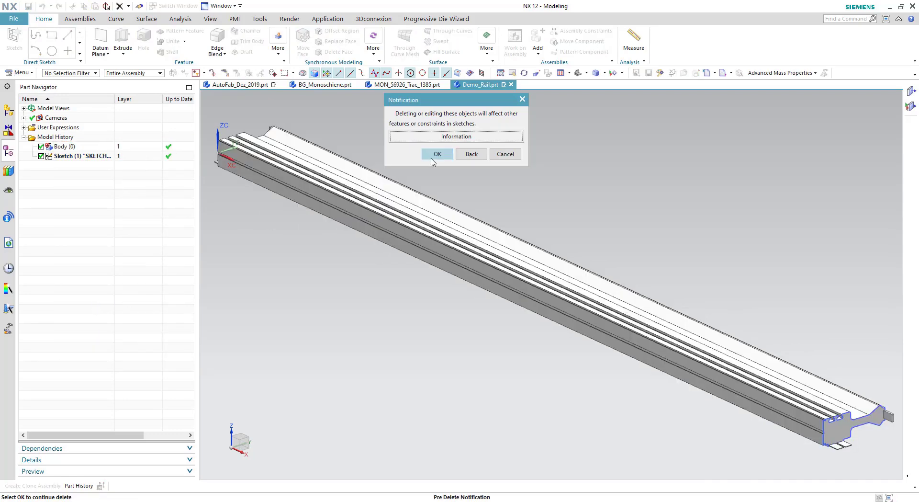
pyautogui.click(434, 155)
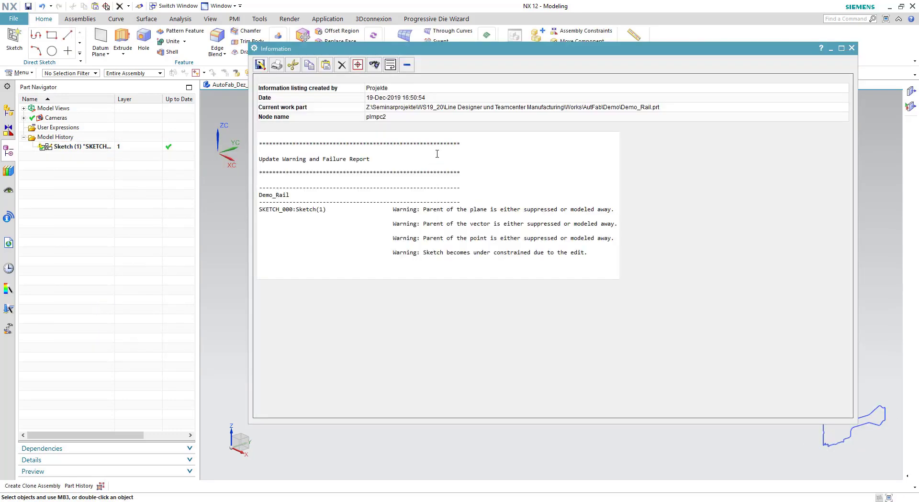
pyautogui.click(852, 48)
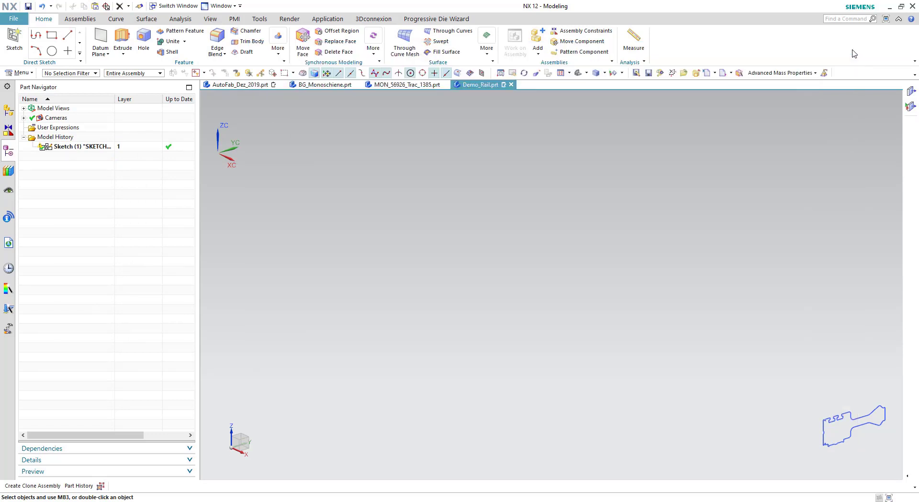
# Extrude the traced profile sketch 1385 mm as a solid in the reversed direction.
pyautogui.click(63, 147)
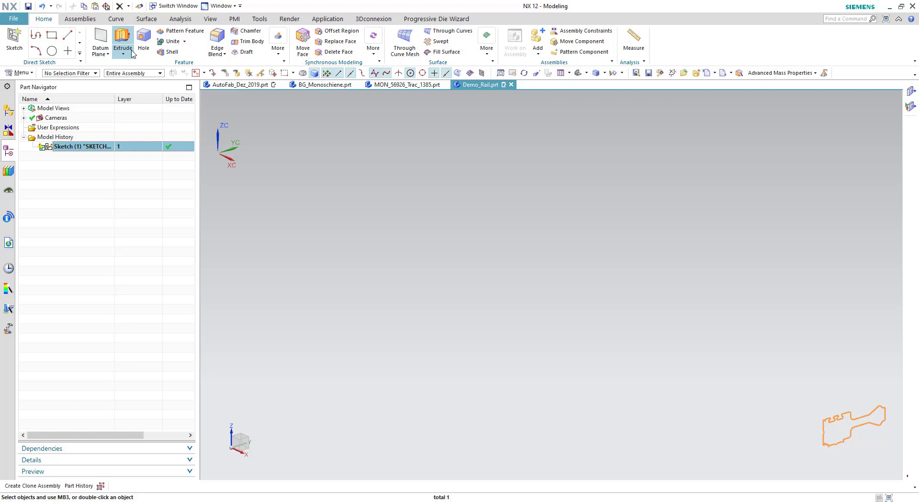
pyautogui.click(122, 41)
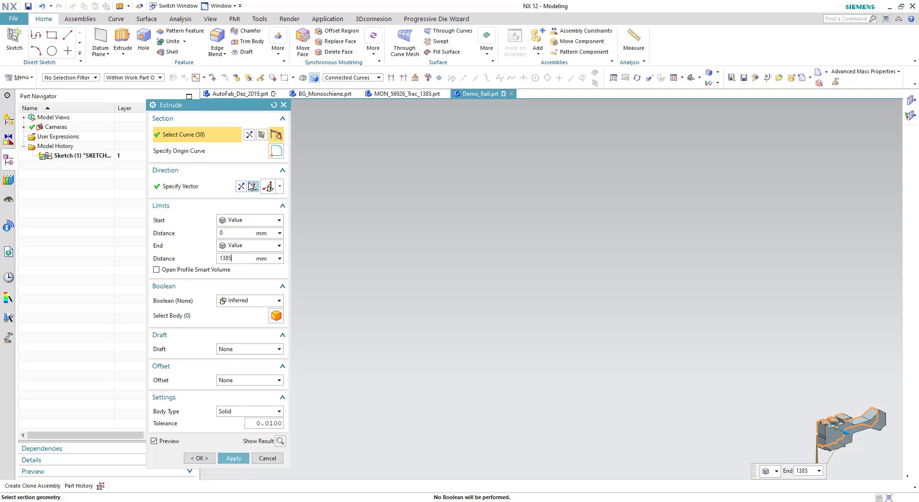
pyautogui.click(241, 188)
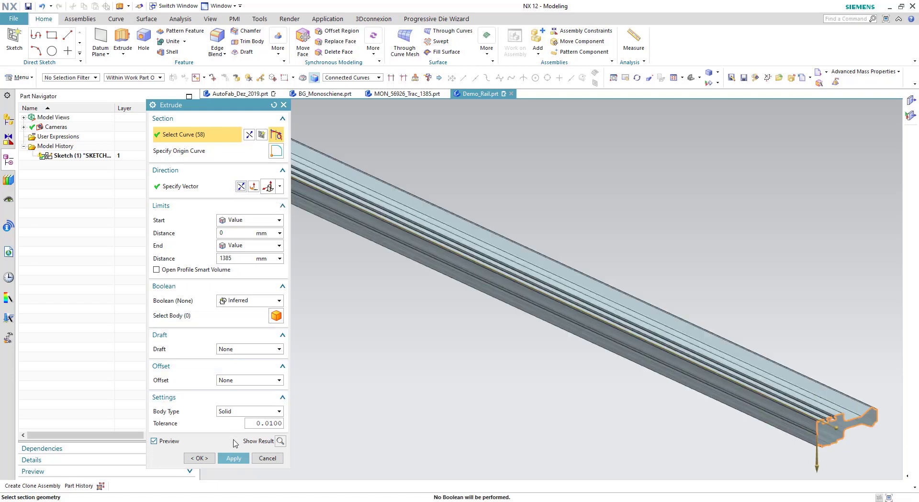
pyautogui.click(233, 459)
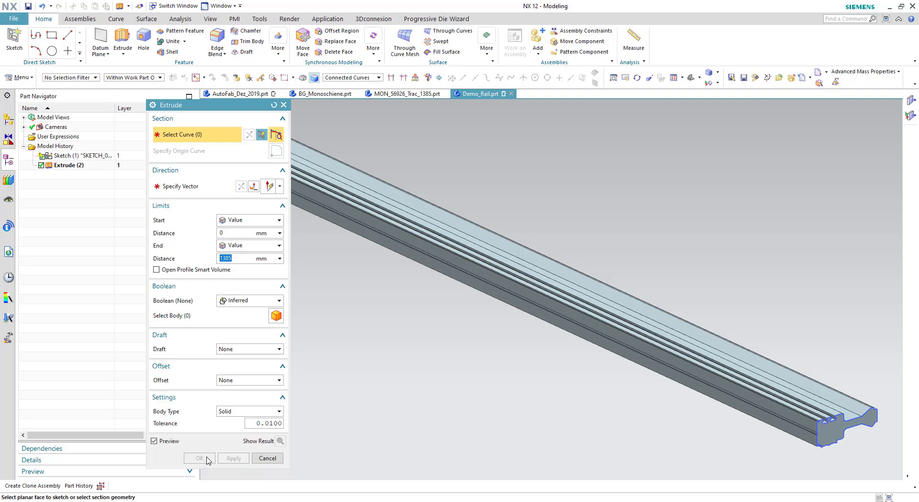
pyautogui.click(266, 458)
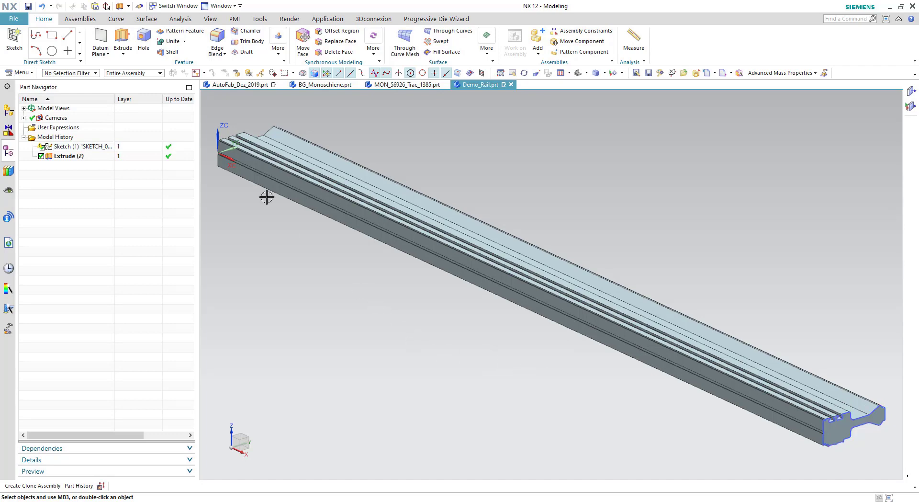
# Create an on-plane sketch on the end face of the extruded rail.
pyautogui.click(15, 42)
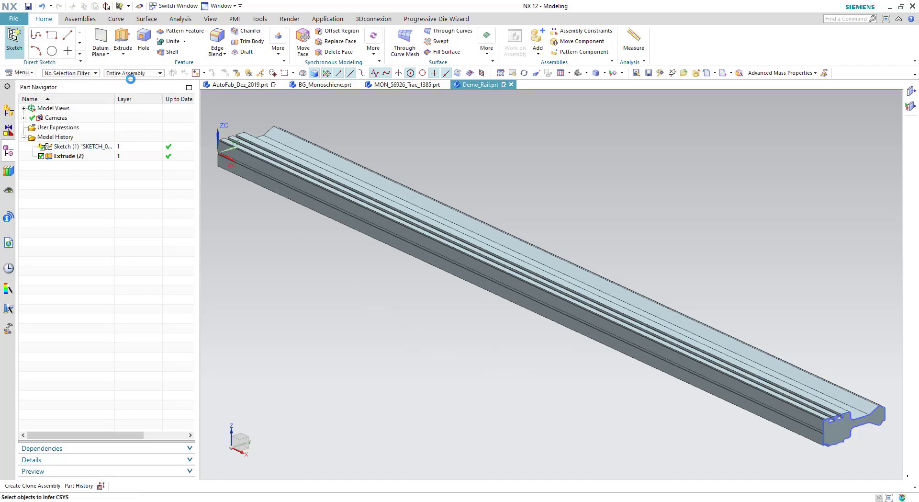
pyautogui.click(876, 421)
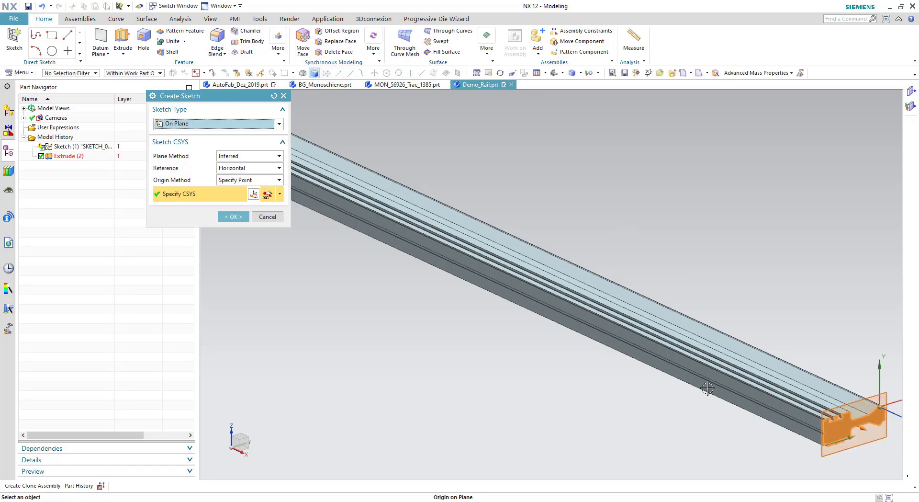
pyautogui.click(235, 216)
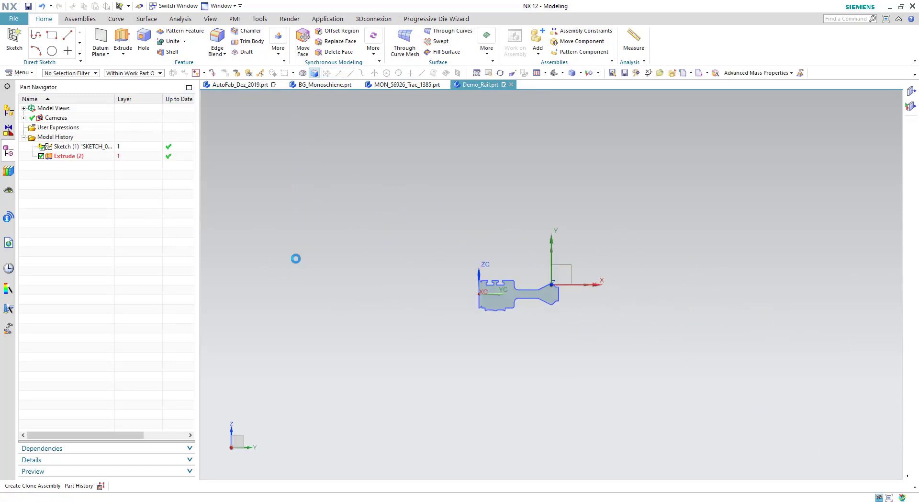
pyautogui.scroll(-8, 560, 295)
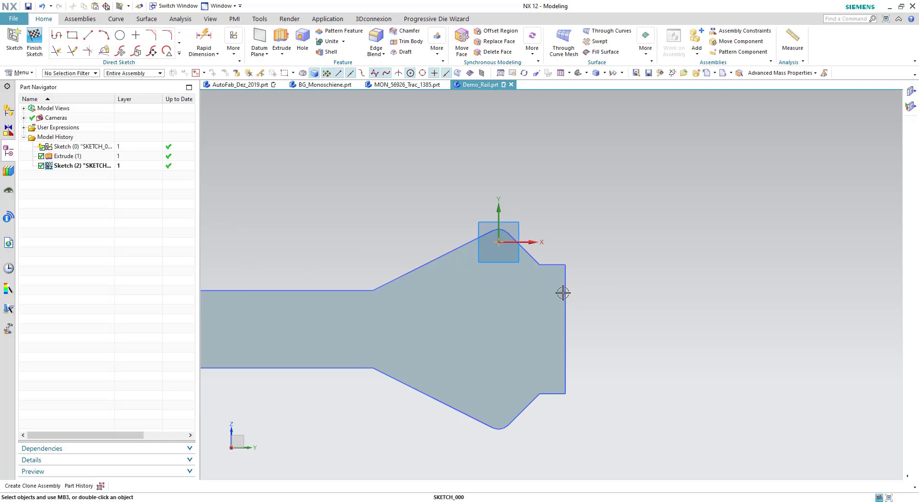
pyautogui.scroll(-2, 564, 292)
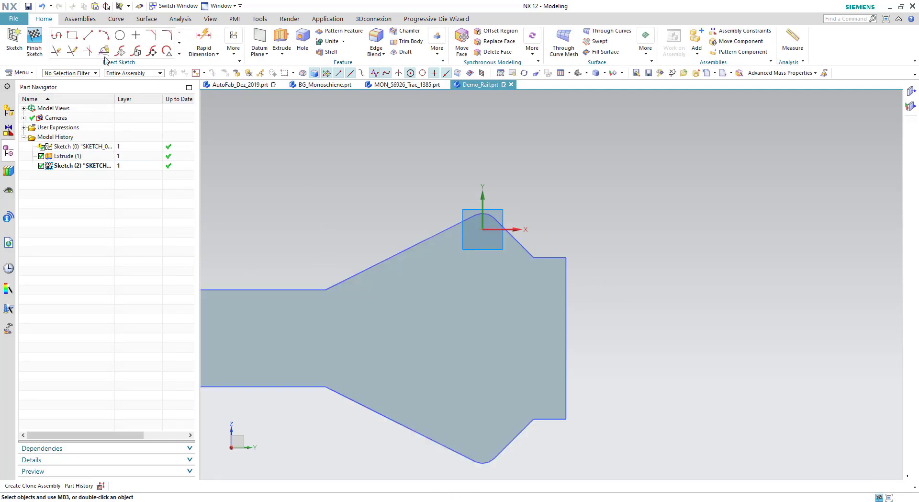
# Sketch a narrow upright rectangle inside the widened end of the profile, with one side on its outer vertical edge.
pyautogui.click(72, 35)
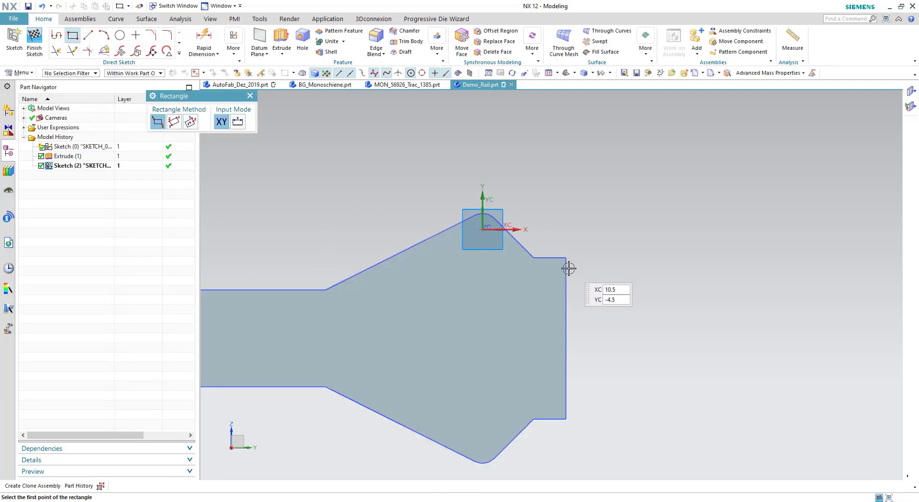
pyautogui.click(565, 289)
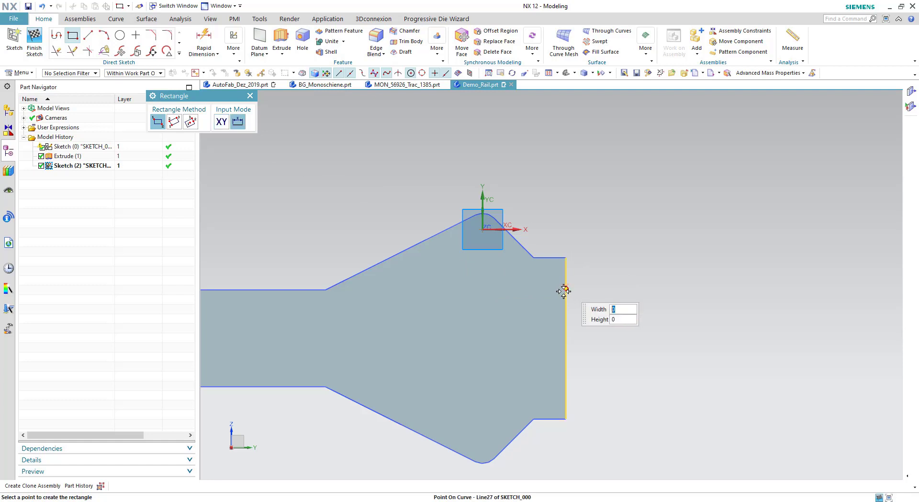
pyautogui.click(548, 386)
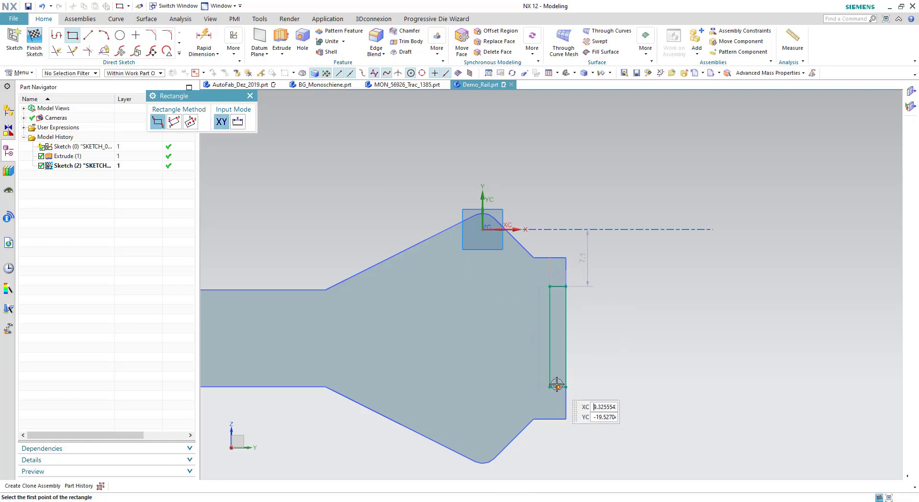
pyautogui.click(583, 257)
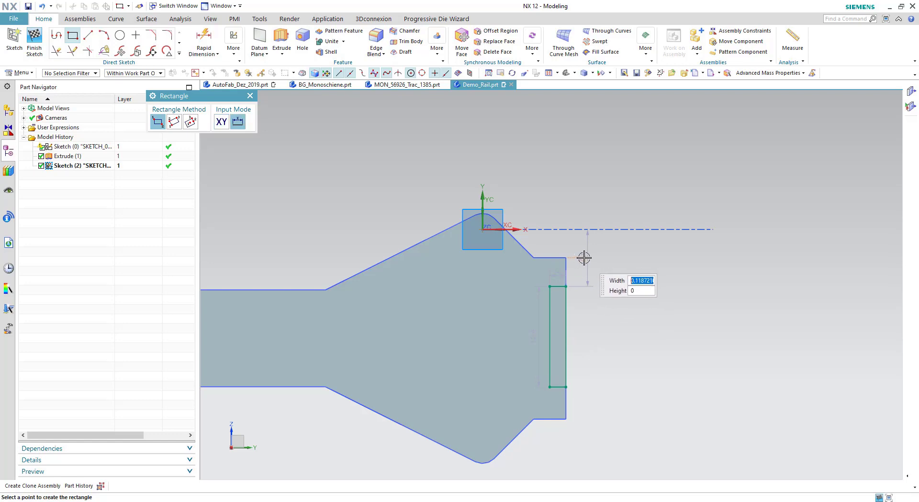
# Set the rectangle's vertical offset from the sketch origin to 4 mm and its width to 3 mm.
pyautogui.doubleClick(584, 257)
pyautogui.write('4')
pyautogui.press('Return')
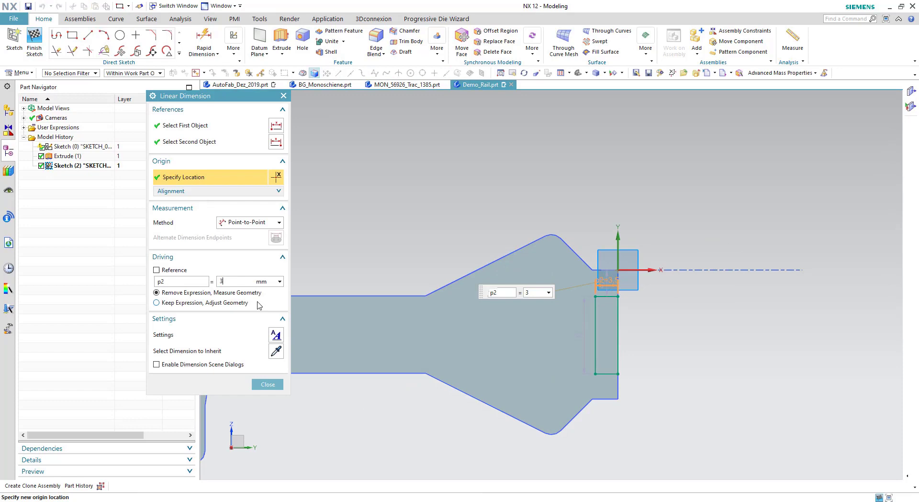
pyautogui.click(267, 384)
# Finish the rectangle sketch and extrude it from the end face as a tab united with the rail body.
pyautogui.hotkey('ctrl', 'q')
pyautogui.press('x')
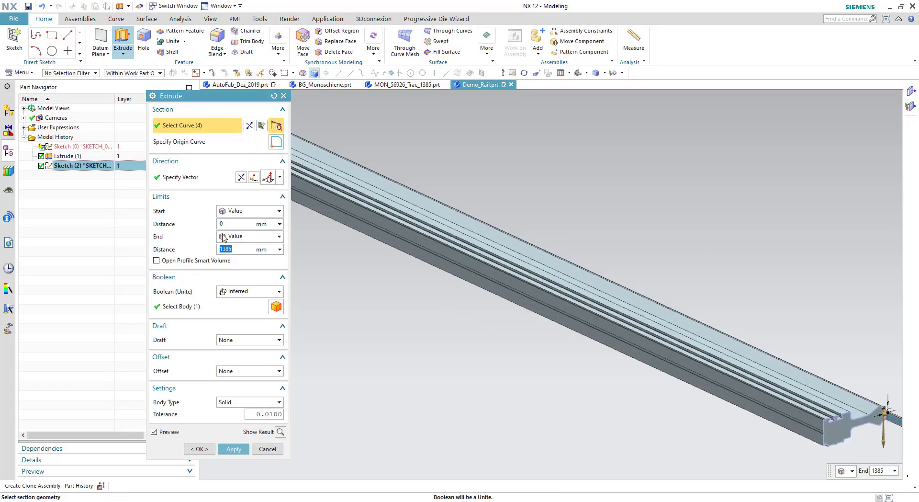
pyautogui.press('Return')
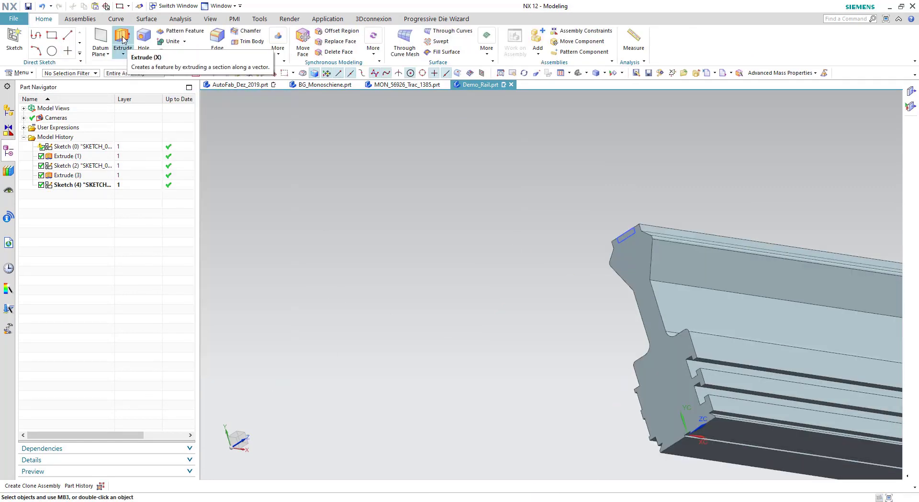
# Extrude the rectangle sketch on the opposite end face 20 mm outward and unite it with the rail.
pyautogui.click(123, 40)
pyautogui.click(81, 193)
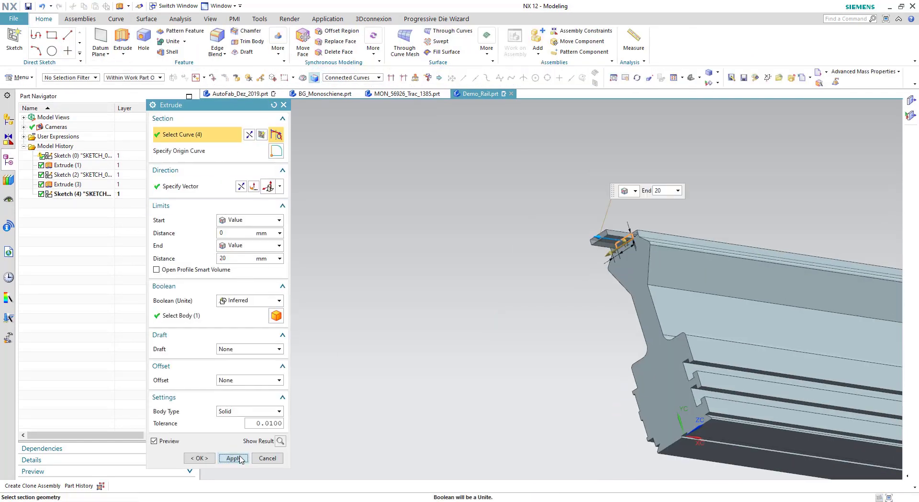
pyautogui.click(233, 458)
pyautogui.click(266, 458)
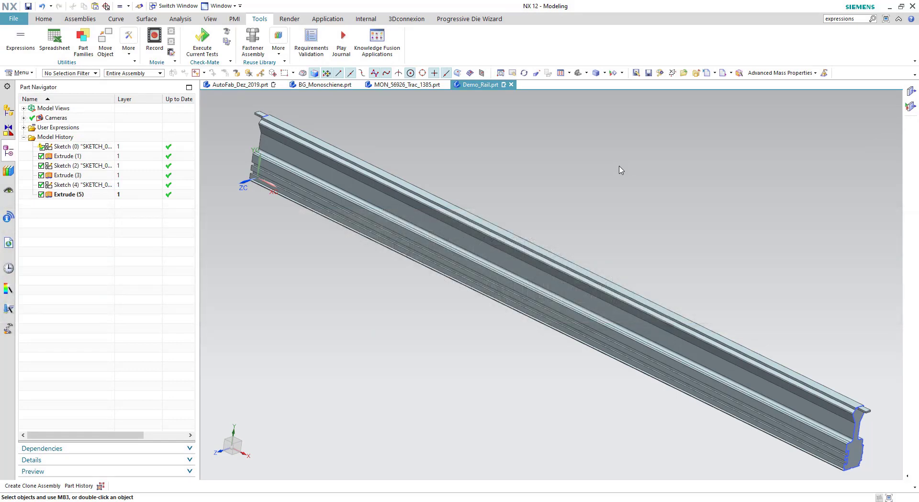
# Create a new expression named length with the formula 1385 and accept it, closing the command search.
pyautogui.click(843, 19)
pyautogui.press('Return')
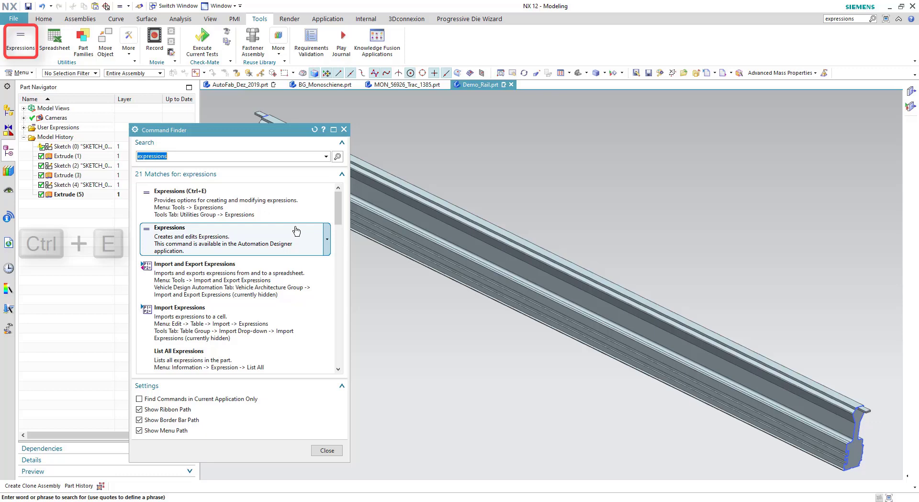
pyautogui.hotkey('ctrl', 'e')
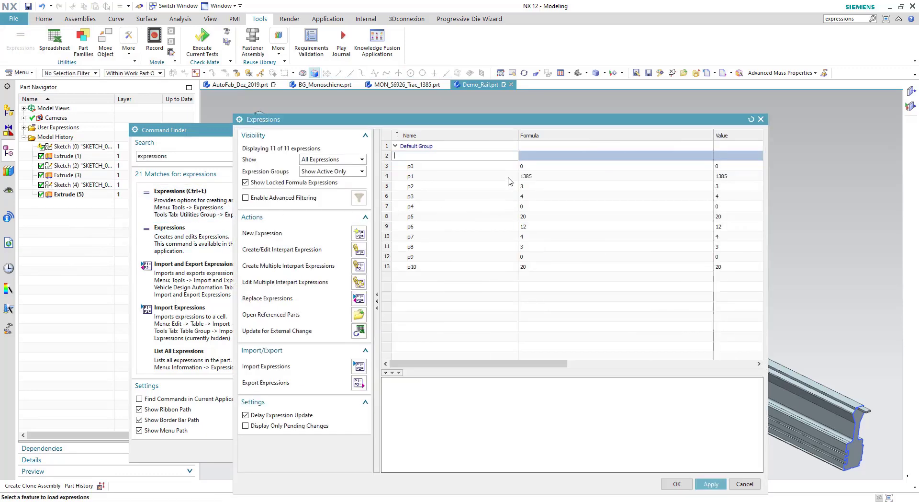
pyautogui.write('length')
pyautogui.press('Tab')
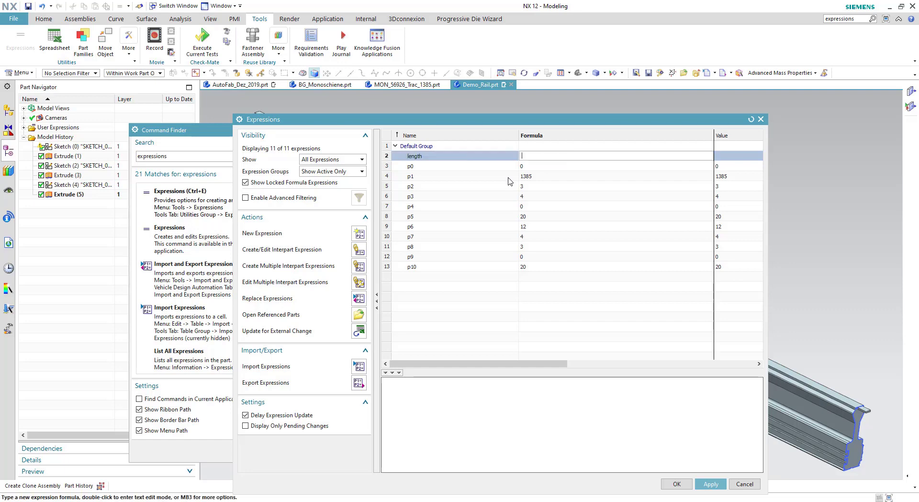
pyautogui.write('1385')
pyautogui.press('Return')
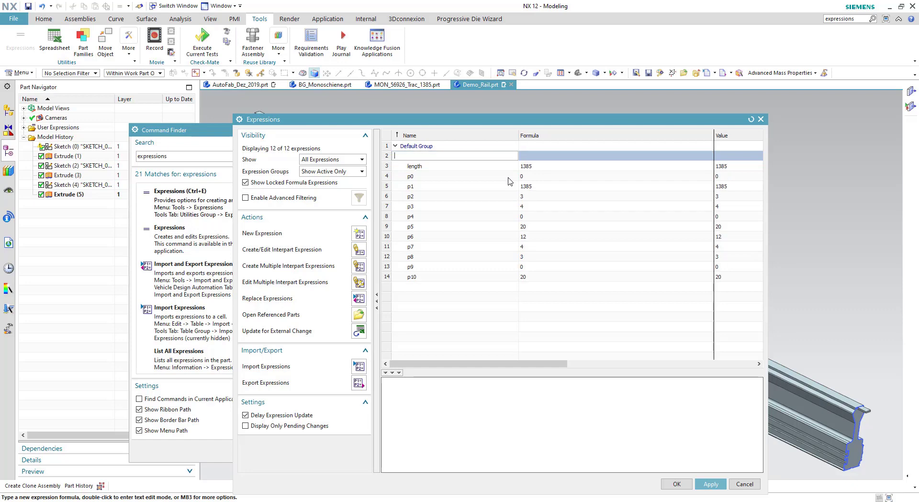
pyautogui.click(670, 483)
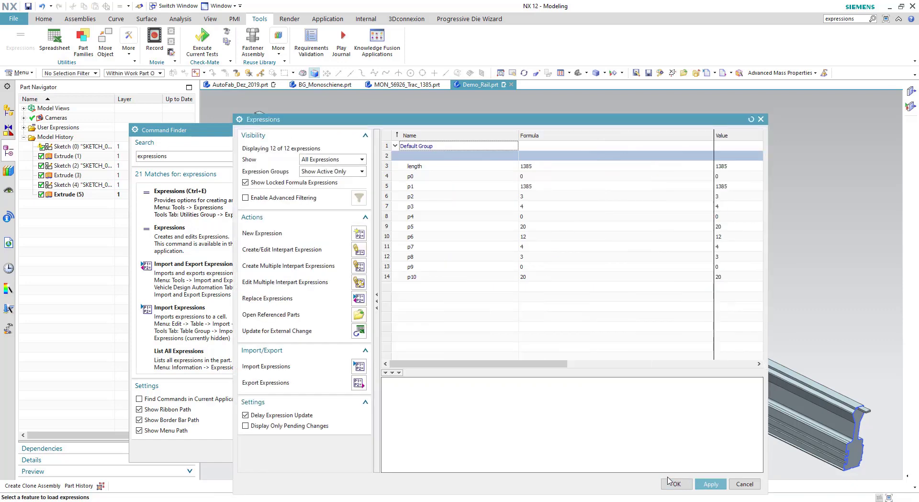
pyautogui.click(671, 483)
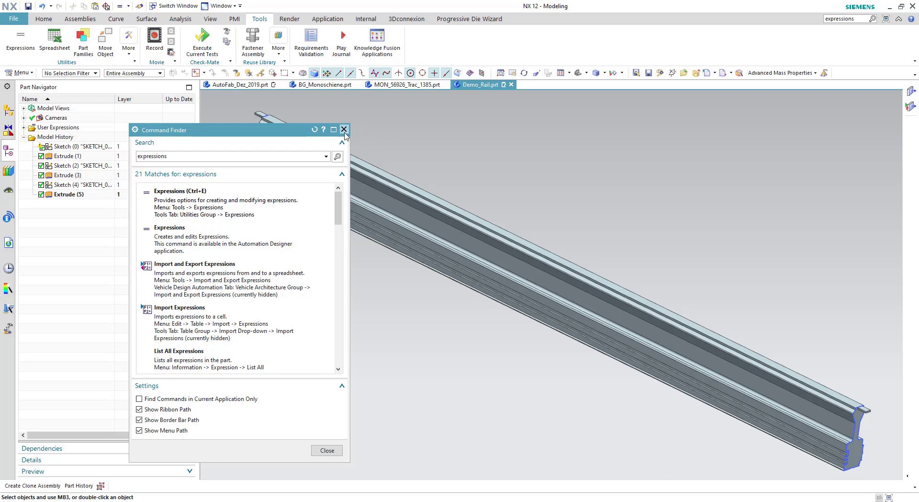
pyautogui.click(344, 130)
# Edit the rail's first profile extrusion so its end distance is driven by the length expression.
pyautogui.doubleClick(70, 158)
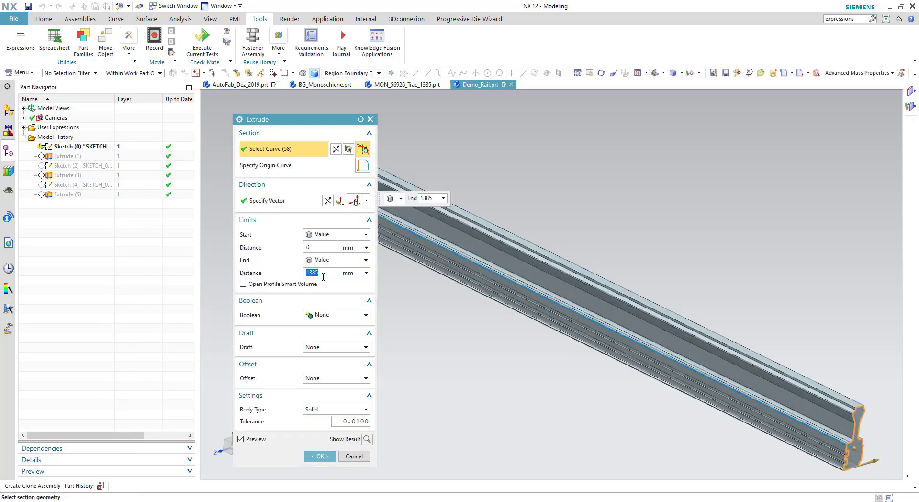
pyautogui.click(324, 274)
pyautogui.write('len')
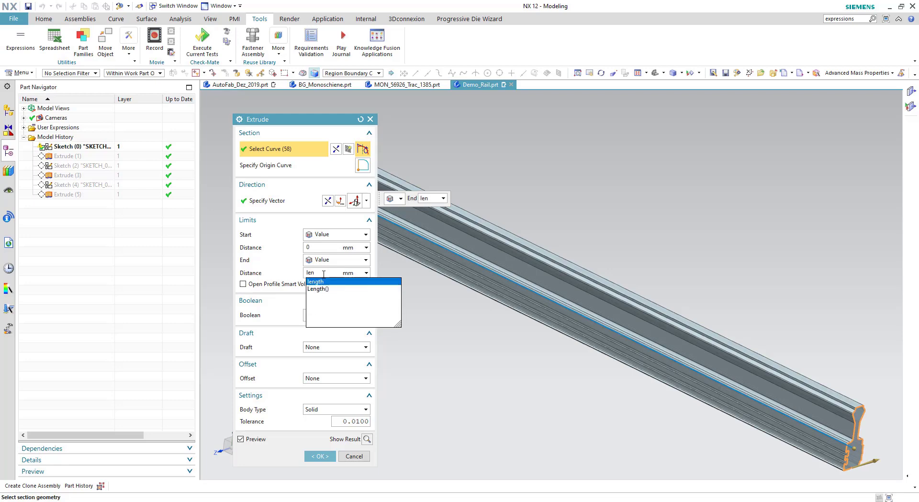
pyautogui.click(320, 282)
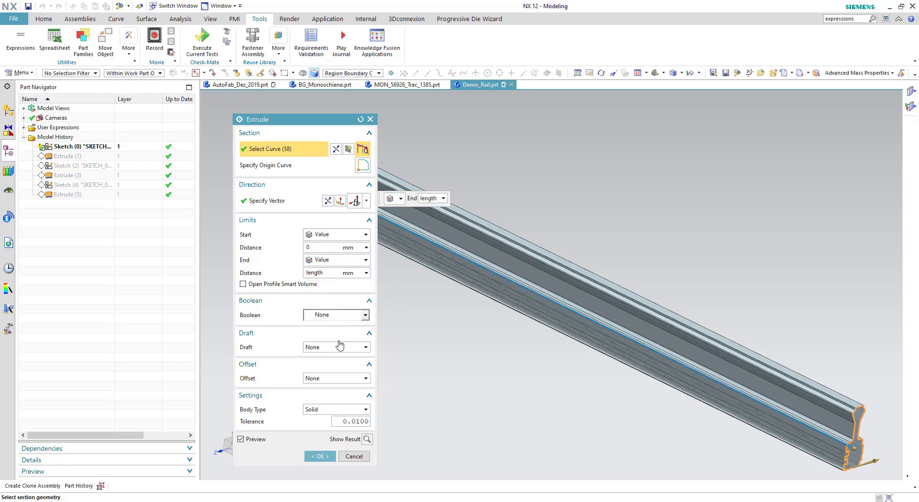
pyautogui.click(320, 456)
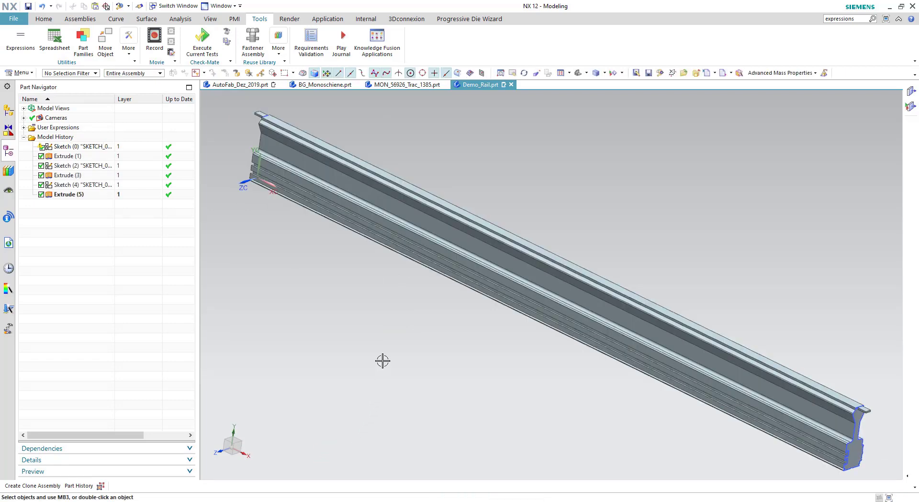
# Set the length expression to 610 and apply it to test the rail's parametric resizing.
pyautogui.hotkey('ctrl', 'e')
pyautogui.moveTo(537, 118); pyautogui.dragTo(220, 106)
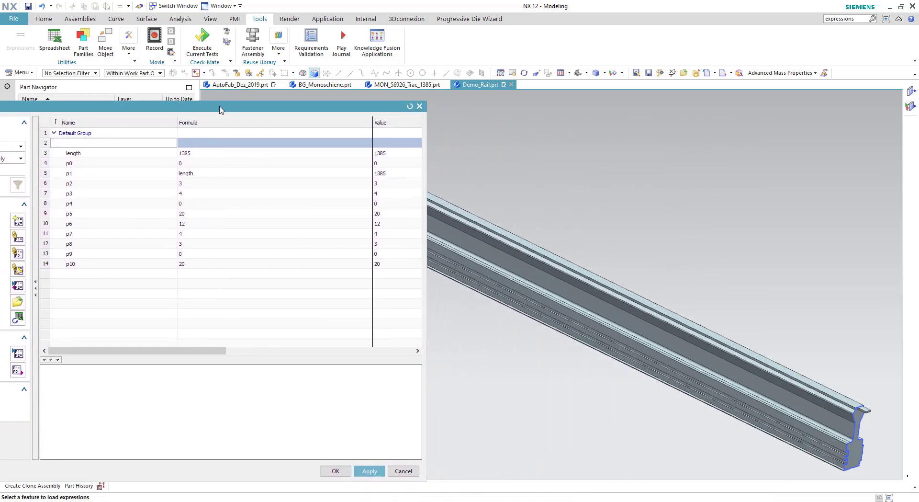
pyautogui.click(185, 155)
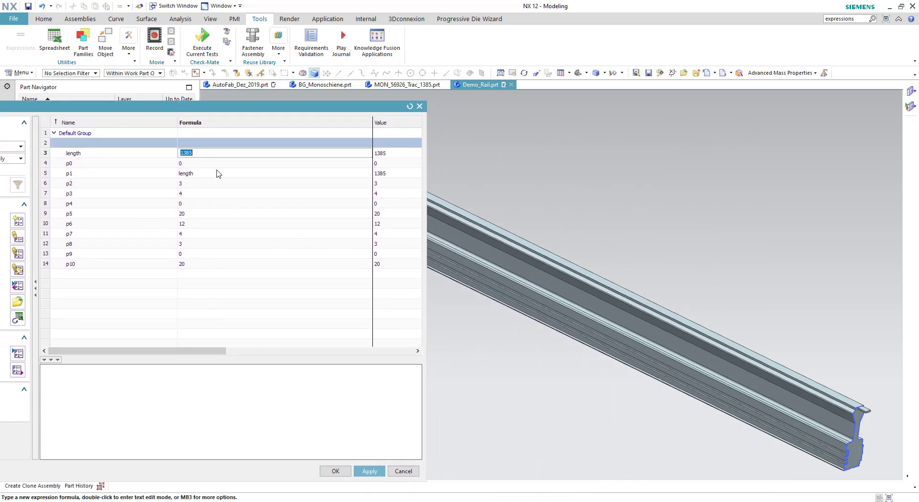
pyautogui.write('610')
pyautogui.press('Return')
pyautogui.click(365, 473)
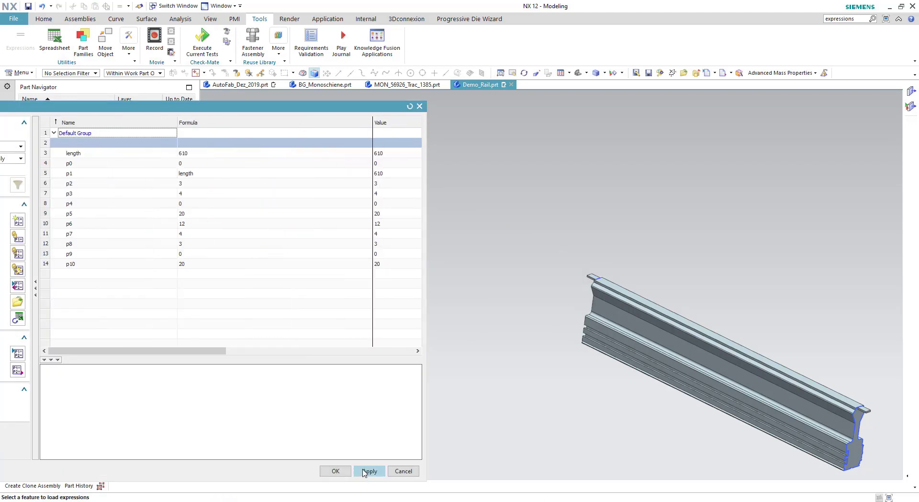
# Set the length expression to 1385, apply it to the rail and finish editing the expressions.
pyautogui.click(184, 154)
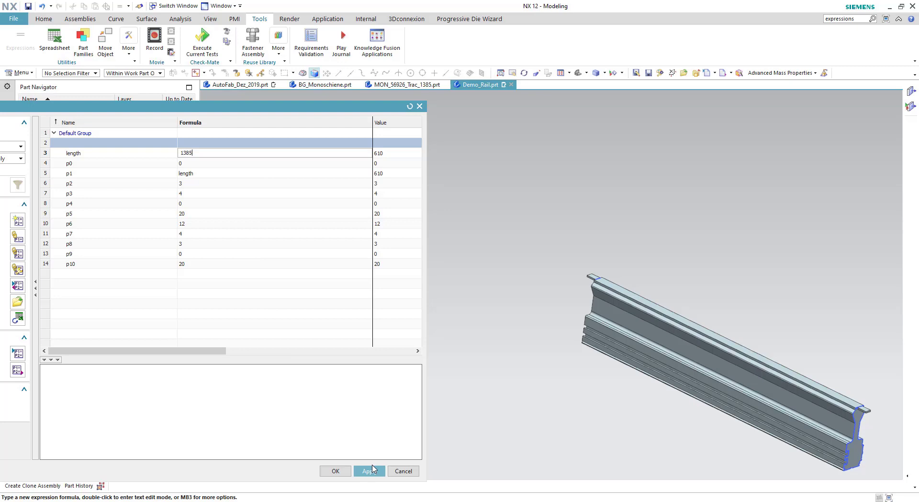
pyautogui.click(373, 470)
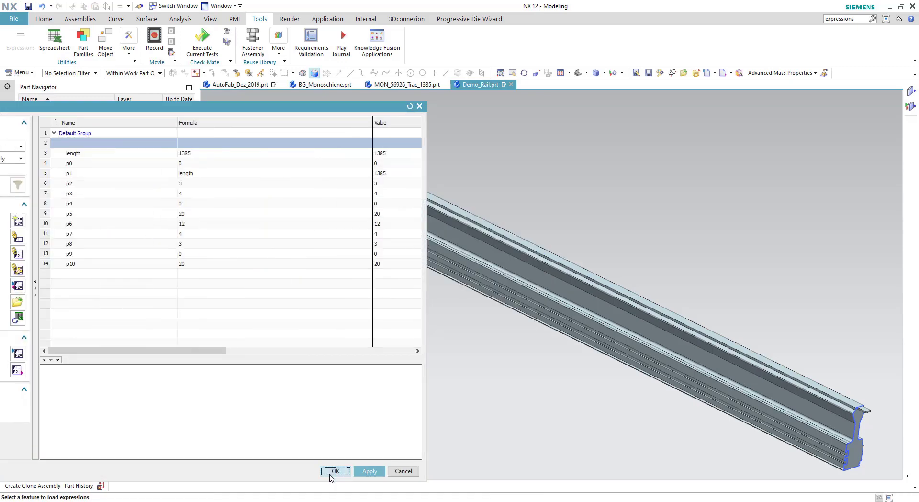
pyautogui.click(331, 473)
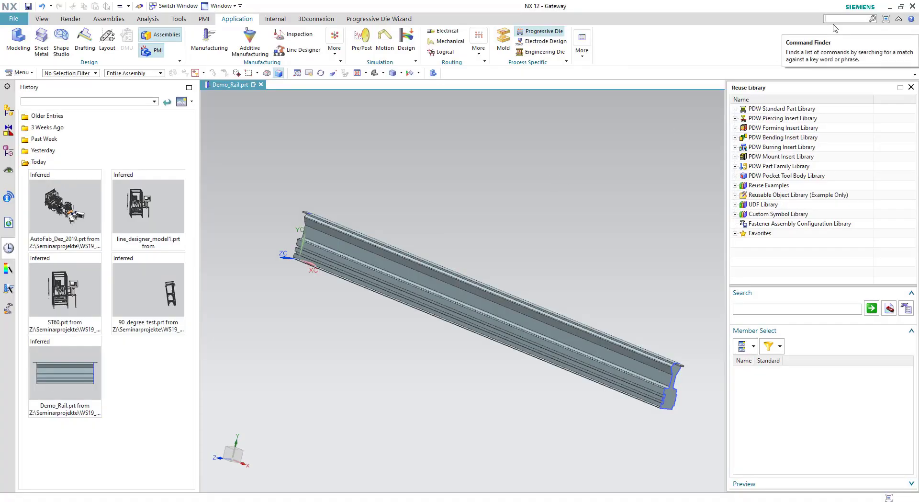
# Search the commands for pts and start the PTS Author environment for the rail part.
pyautogui.write('pts')
pyautogui.press('Return')
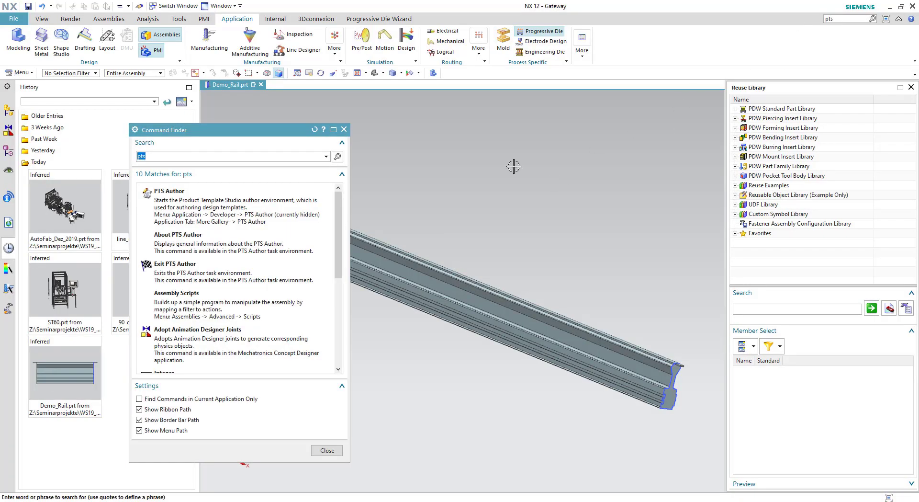
pyautogui.click(258, 218)
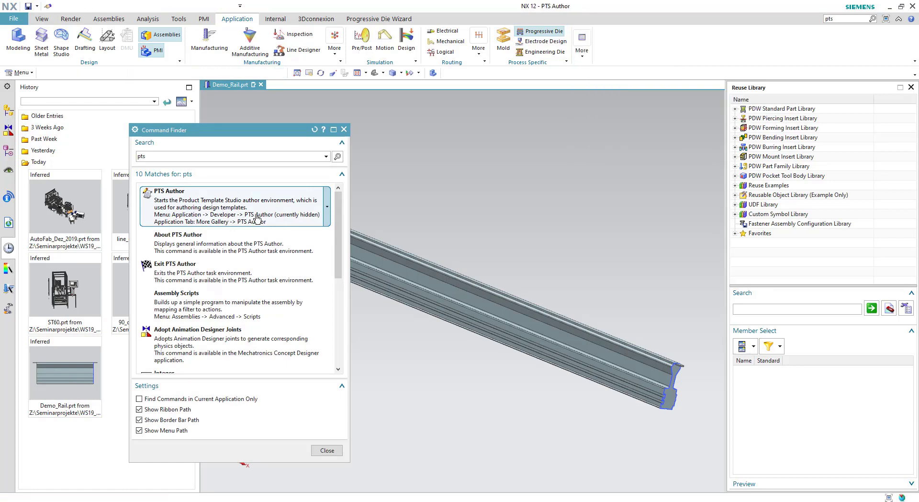
pyautogui.click(345, 130)
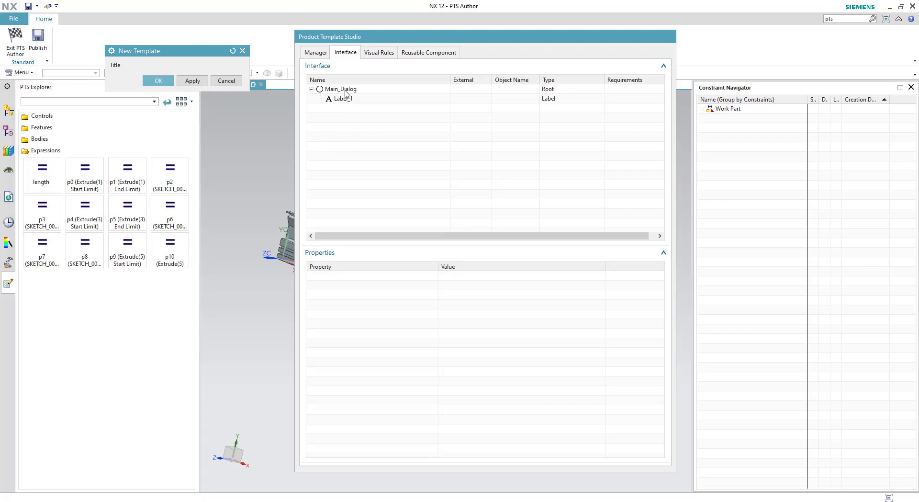
# Set the title of the template's Main_Dialog to New Rail.
pyautogui.click(345, 90)
pyautogui.click(459, 286)
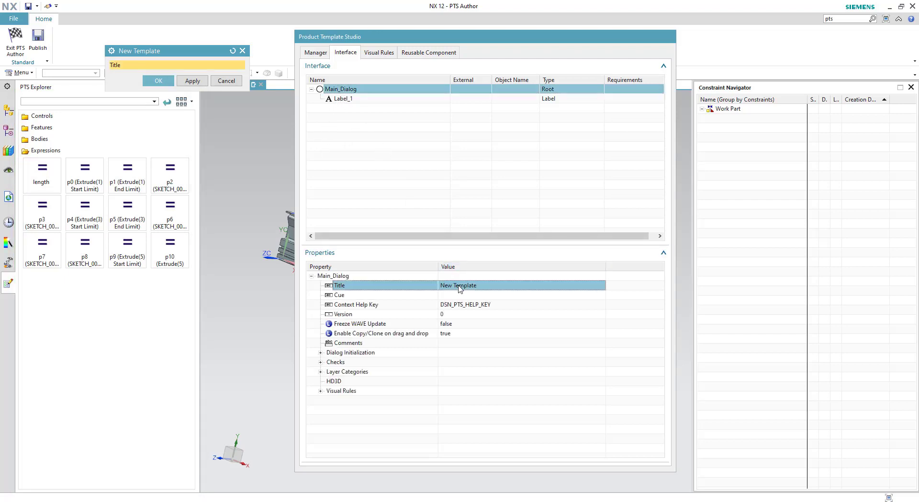
pyautogui.click(459, 287)
pyautogui.write('New Rail')
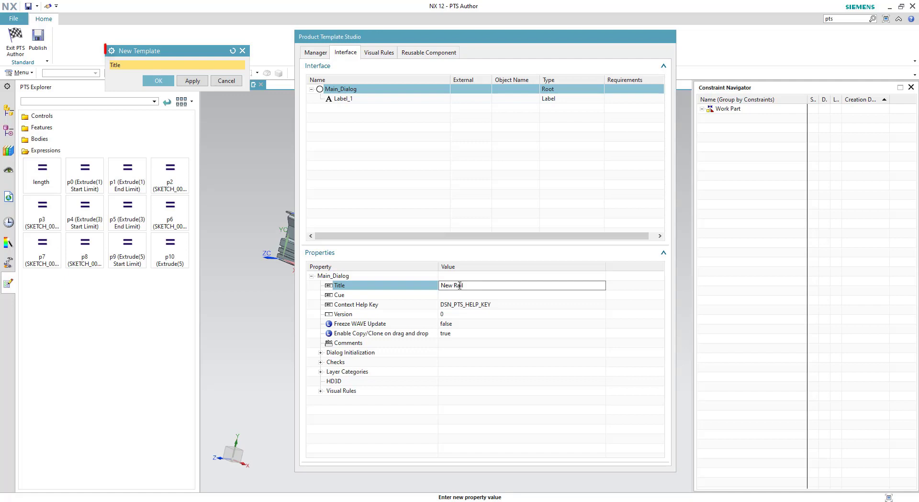
pyautogui.press('Return')
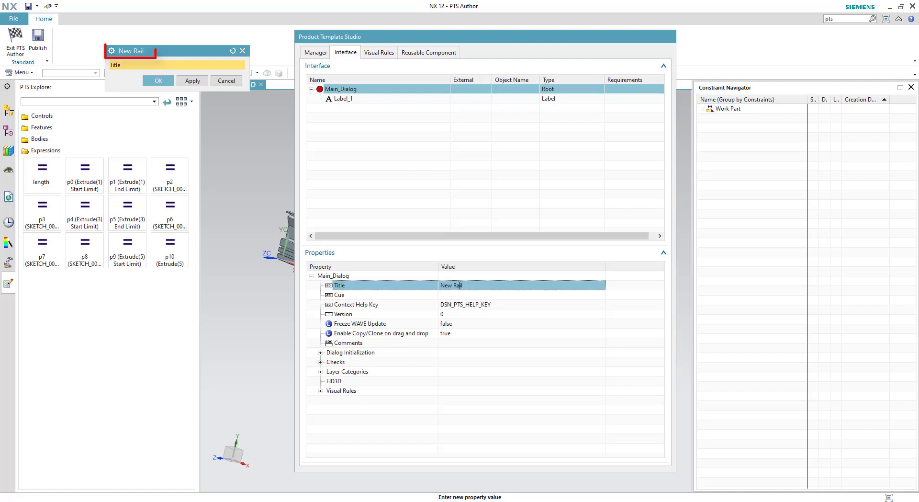
# Set Launch redefine constraints and Allow quick access to the template to true in the main dialog's initialization properties.
pyautogui.click(320, 353)
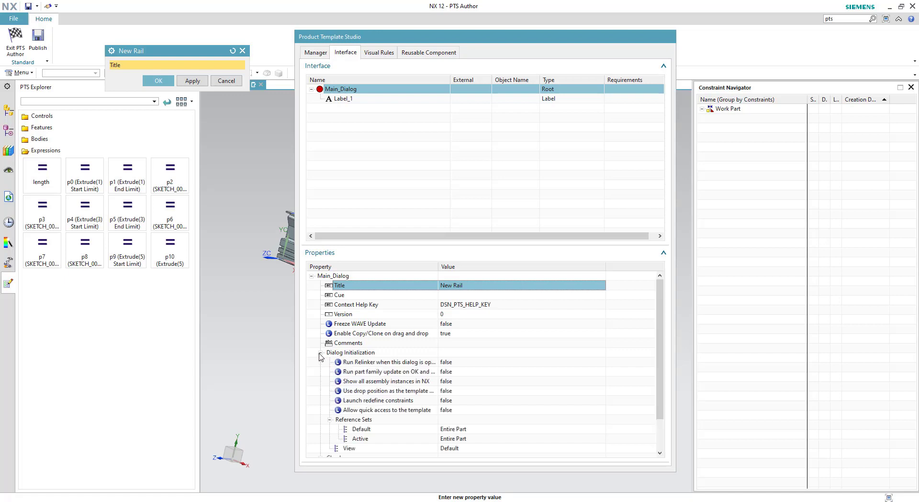
pyautogui.click(456, 401)
pyautogui.click(467, 410)
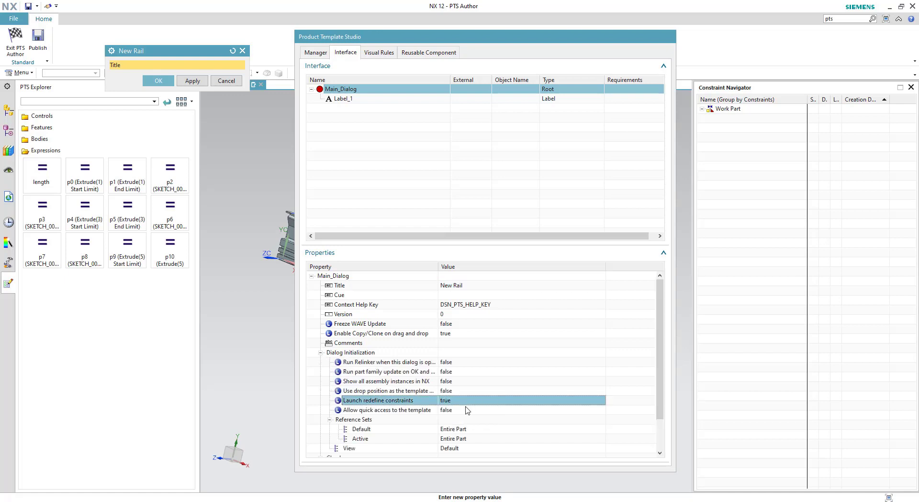
pyautogui.click(460, 411)
pyautogui.click(473, 417)
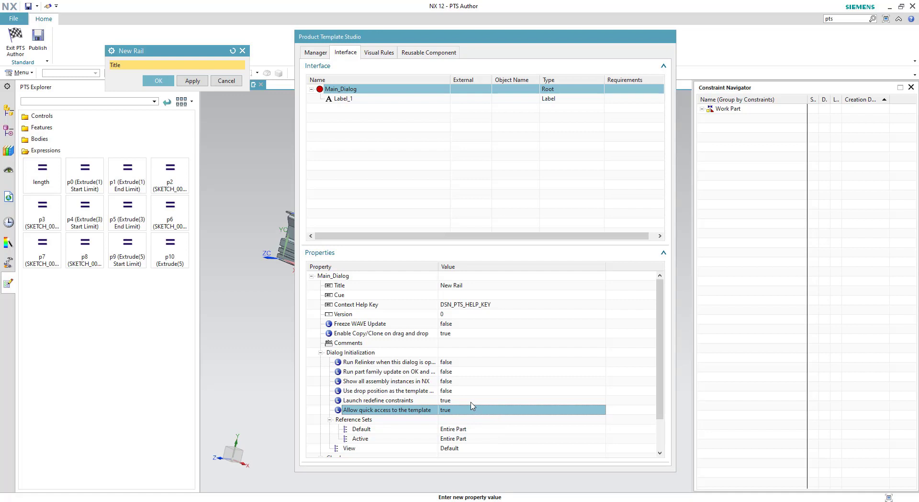
pyautogui.click(321, 353)
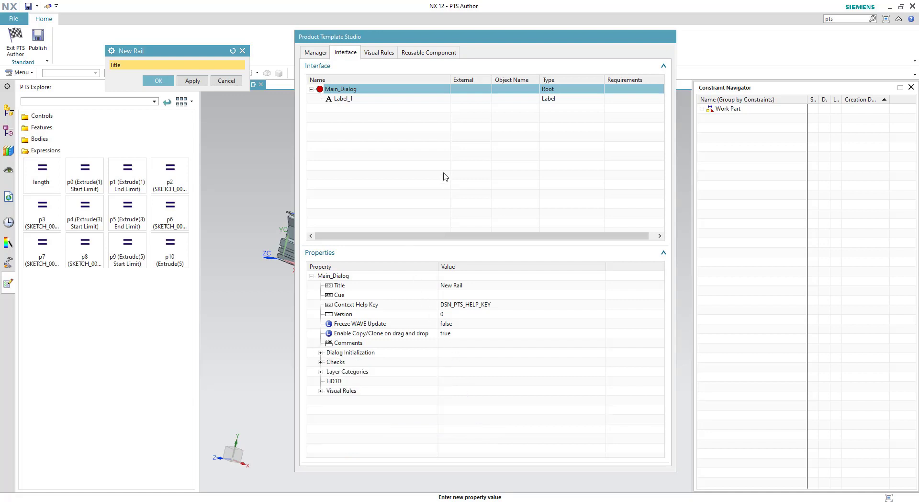
# Set the title of the template dialog's label Label_1 to Please Select.
pyautogui.click(342, 99)
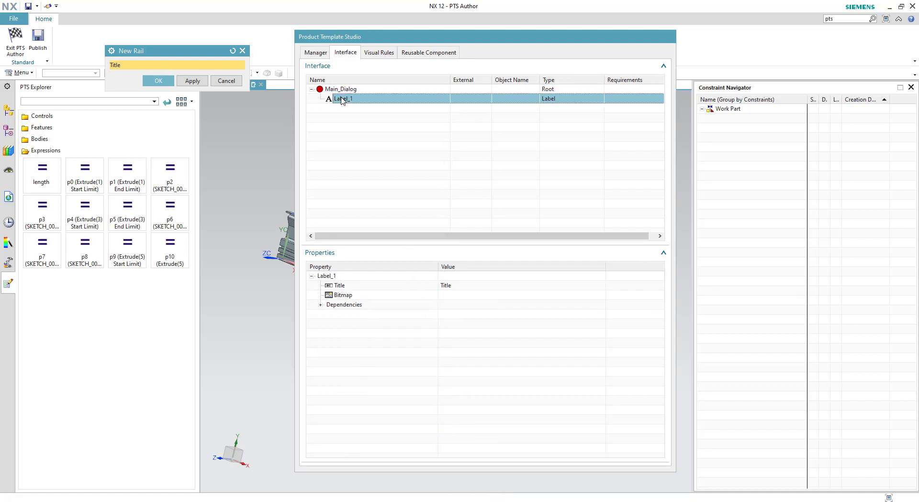
pyautogui.click(450, 286)
pyautogui.click(450, 286)
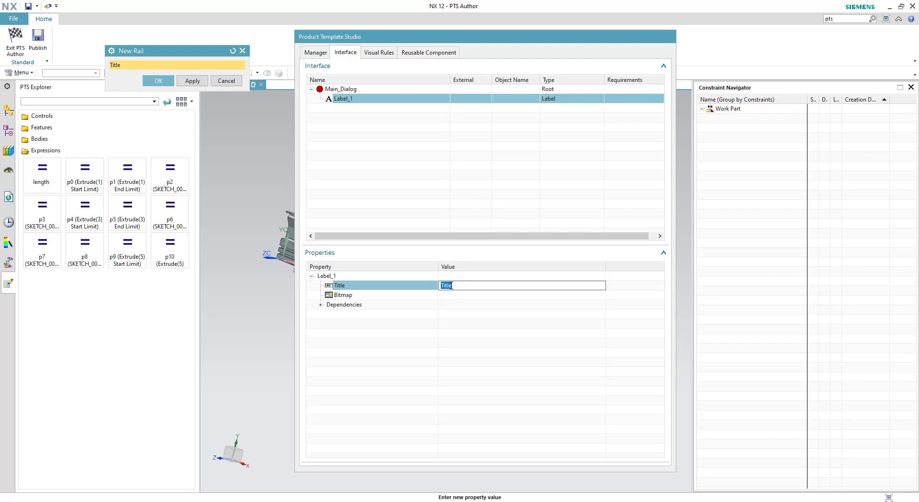
pyautogui.write('Please Select')
pyautogui.press('Return')
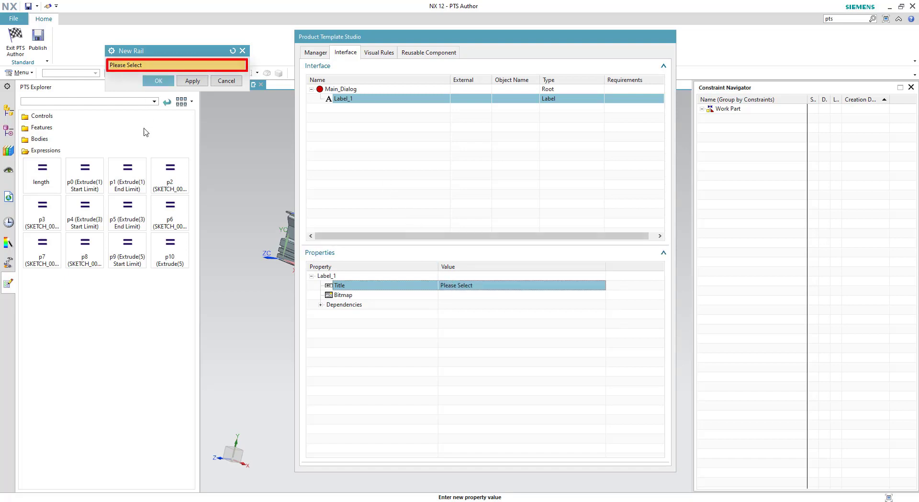
# Add the length expression to the template dialog and title its number field Length [mm].
pyautogui.rightClick(43, 180)
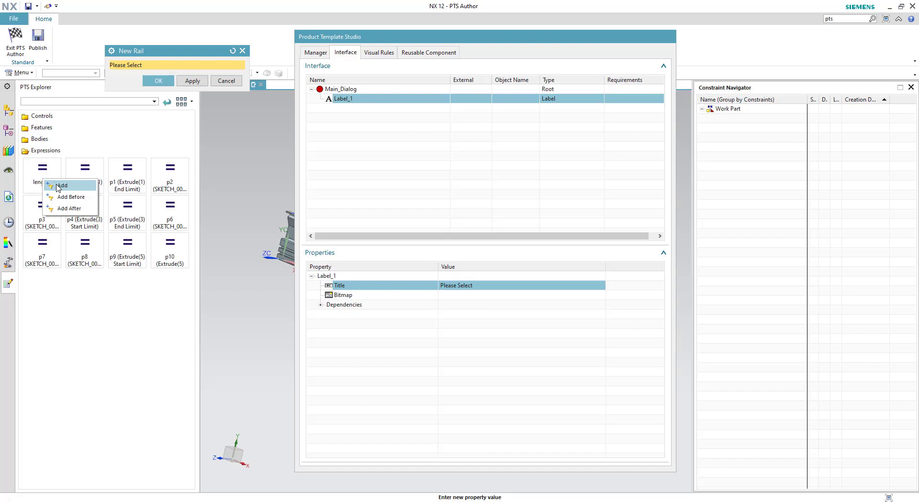
pyautogui.click(60, 186)
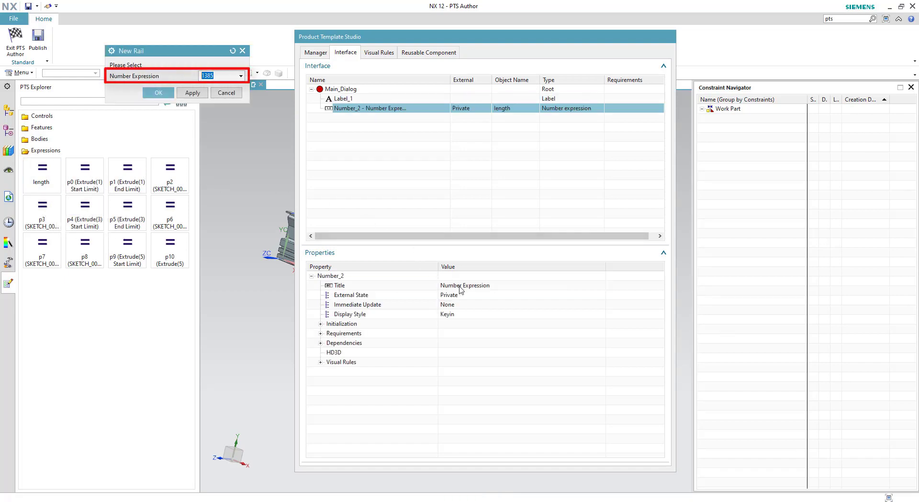
pyautogui.doubleClick(463, 285)
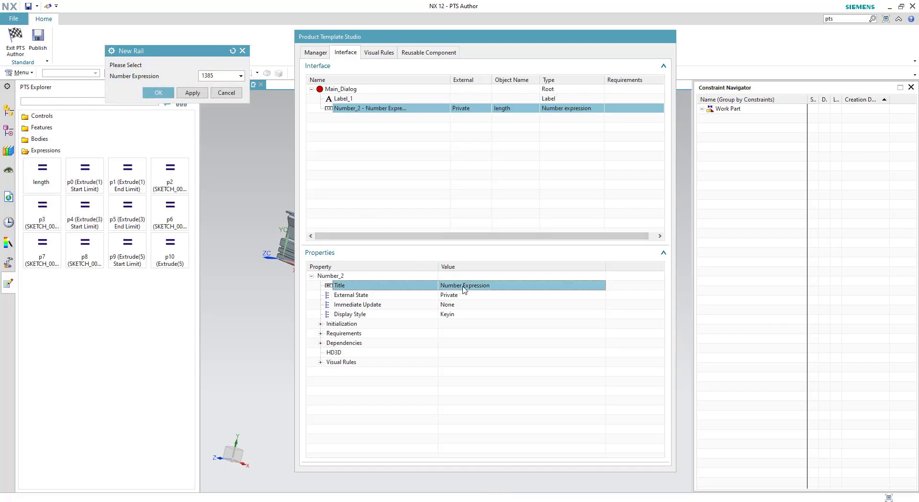
pyautogui.write('Length [mm')
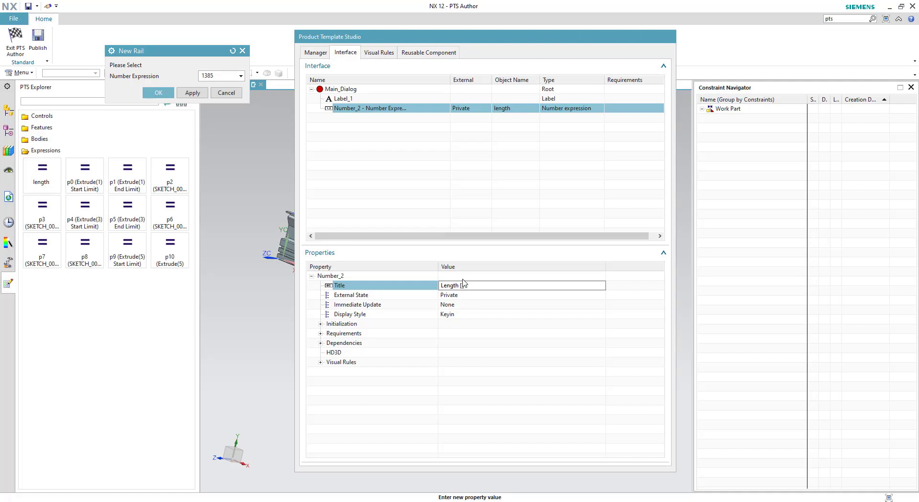
# Set the length field's display style to List of Choices with values 610, 650, 1385 and 2100, returning the indexed value.
pyautogui.click(464, 314)
pyautogui.click(466, 314)
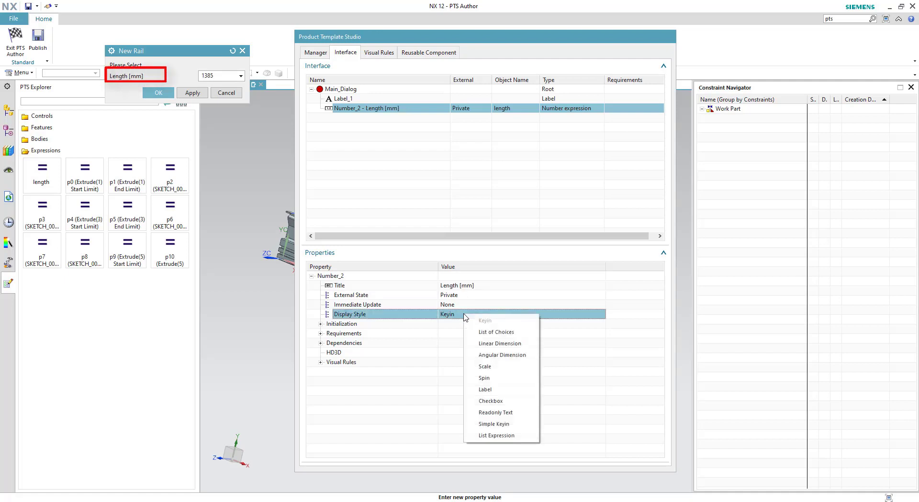
pyautogui.click(489, 332)
pyautogui.click(462, 325)
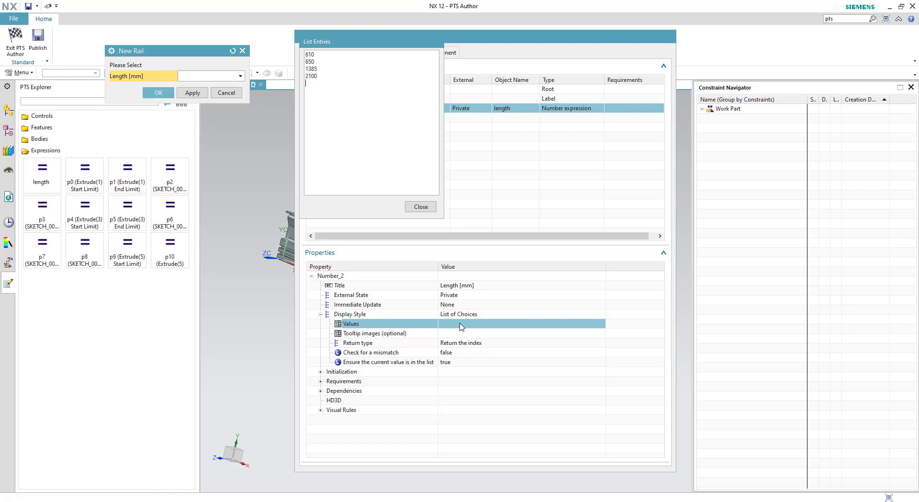
pyautogui.click(425, 207)
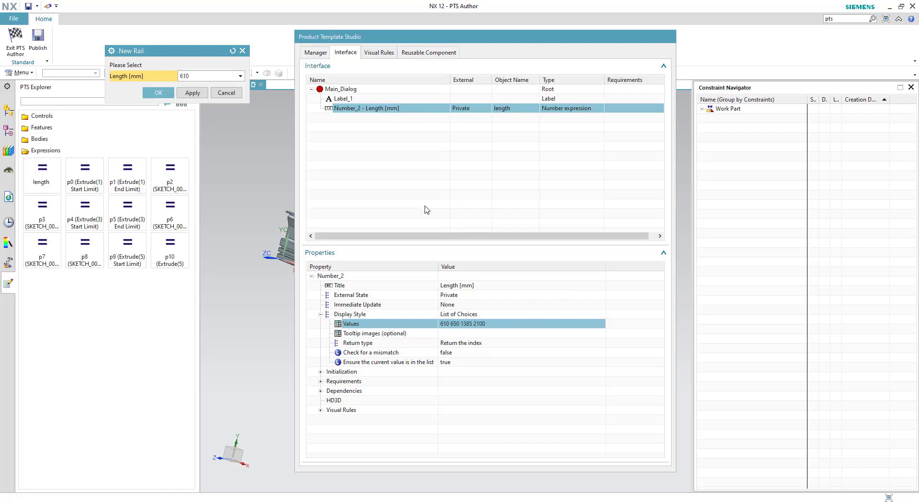
pyautogui.click(478, 344)
pyautogui.click(510, 366)
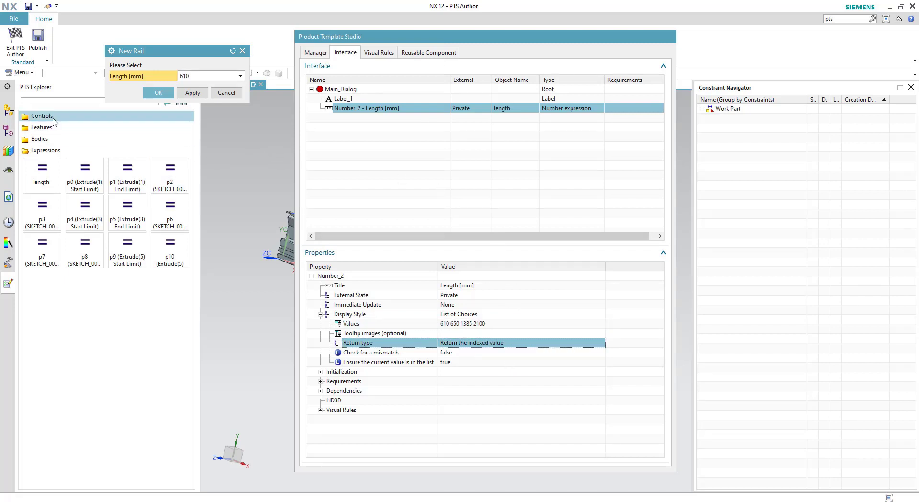
# Add a second label control below the length field, assign it the bitmap Bild1.bmp, and enlarge the New Rail dialog to fit.
pyautogui.click(34, 117)
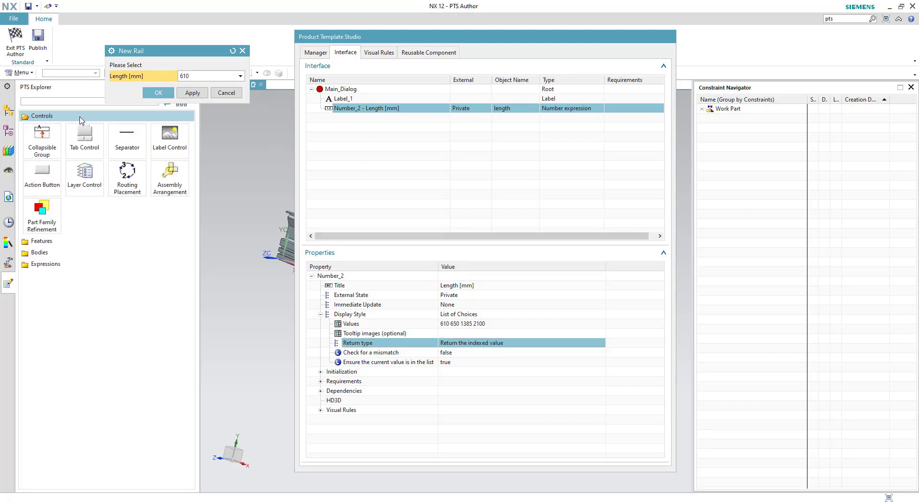
pyautogui.rightClick(165, 144)
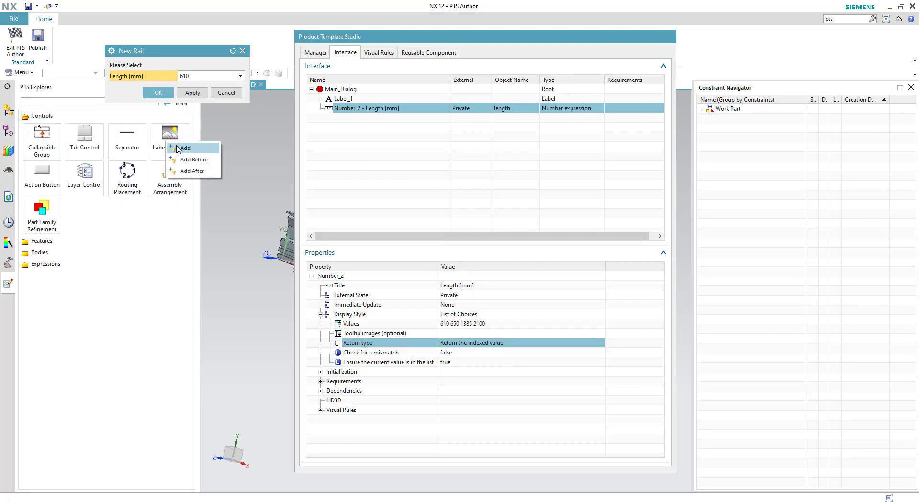
pyautogui.click(181, 149)
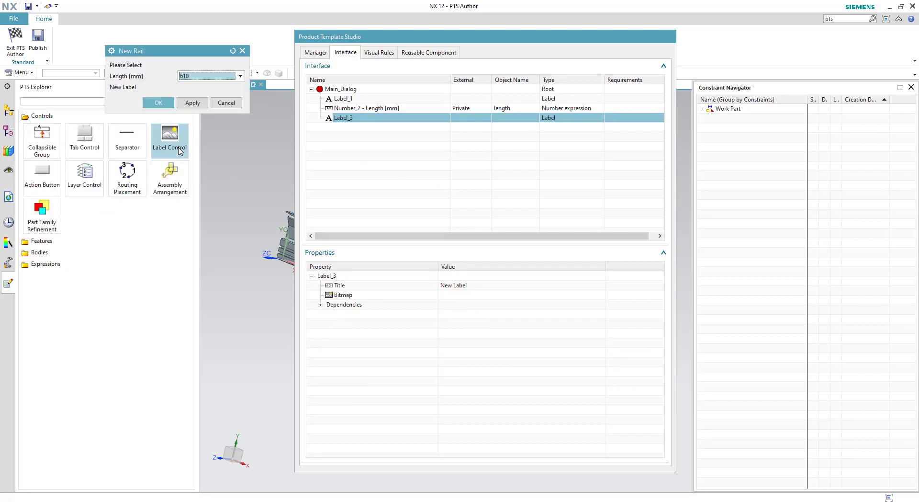
pyautogui.doubleClick(461, 296)
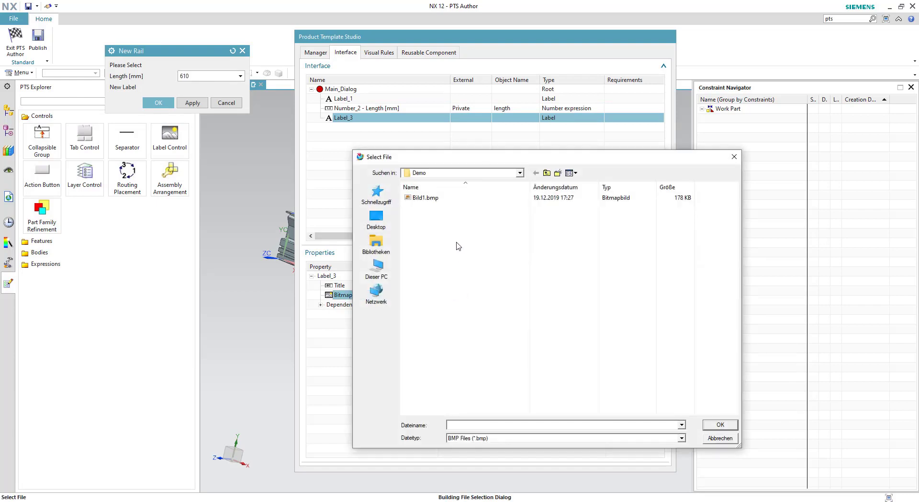
pyautogui.click(434, 199)
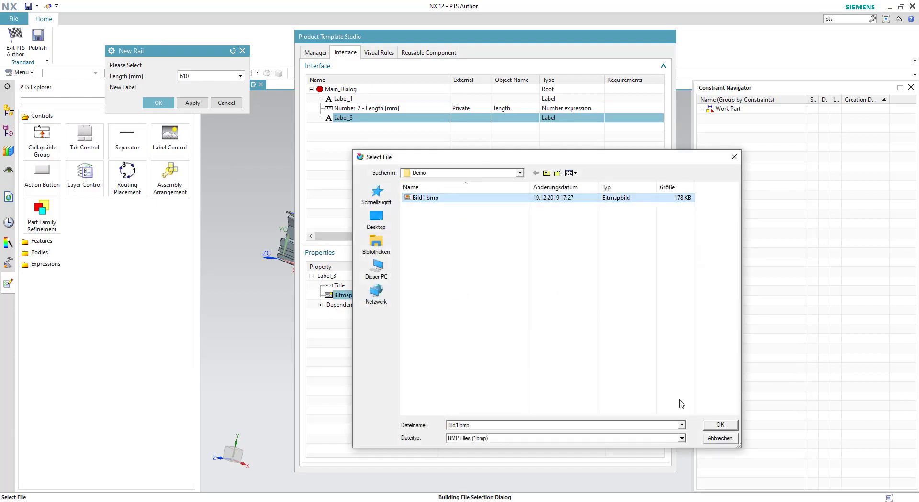
pyautogui.click(715, 426)
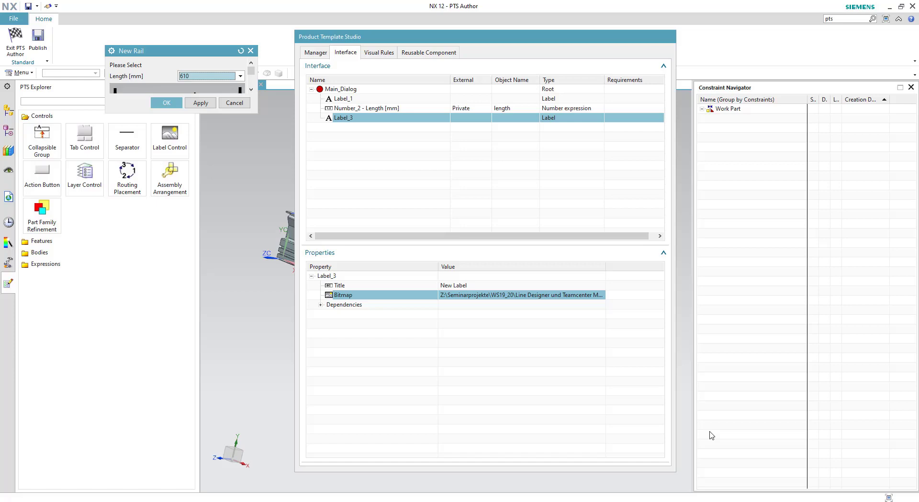
pyautogui.click(241, 51)
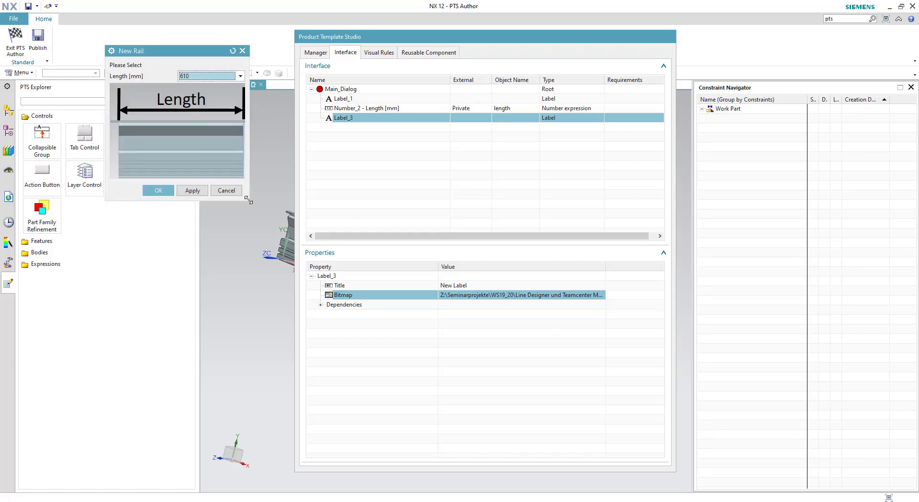
pyautogui.moveTo(248, 200); pyautogui.dragTo(260, 206)
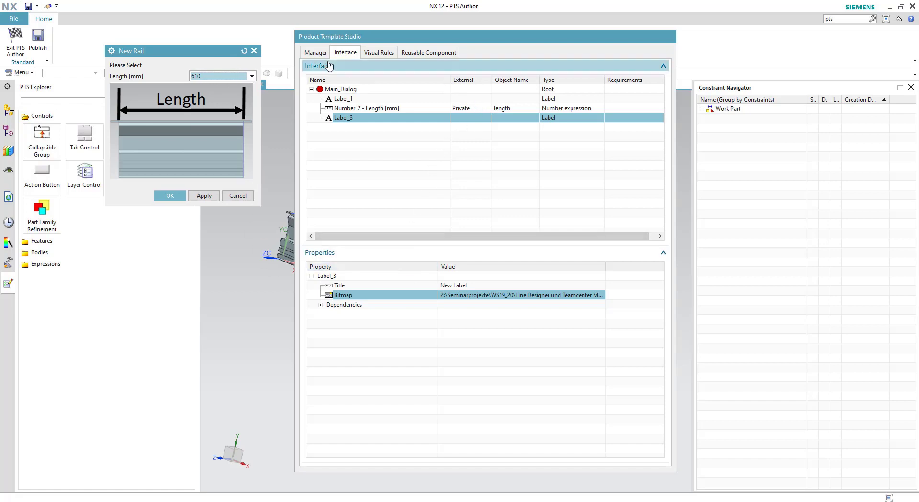
# Publish the New Rail product template and exit PTS Author.
pyautogui.click(39, 45)
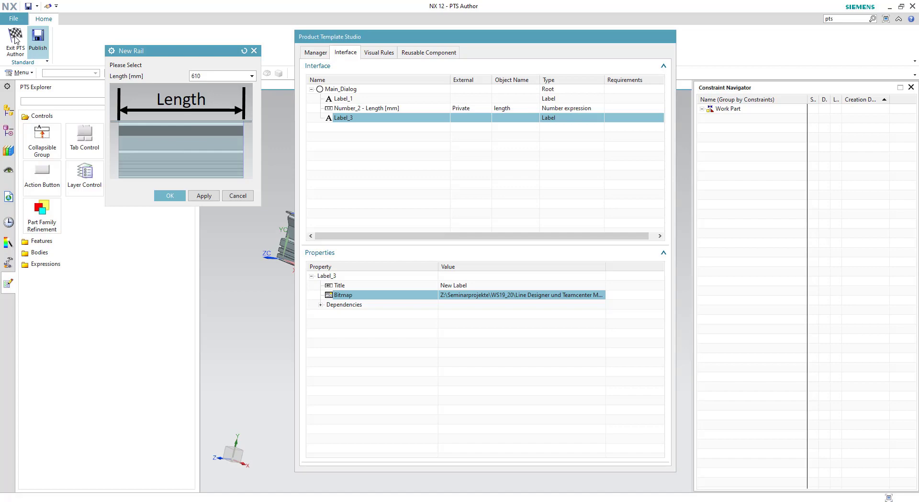
pyautogui.click(15, 41)
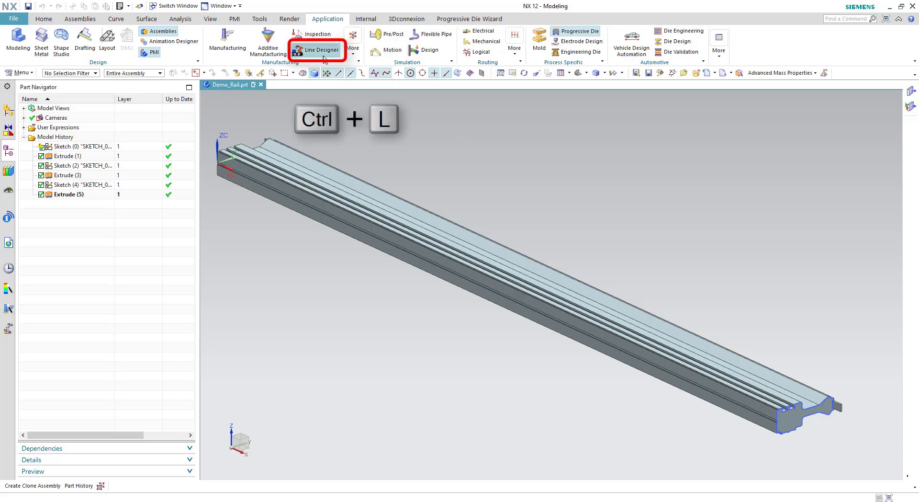
# Switch to the Line Designer application and start a connector at the midpoint of the outer vertical edge of the rail's protruding end strip.
pyautogui.click(322, 50)
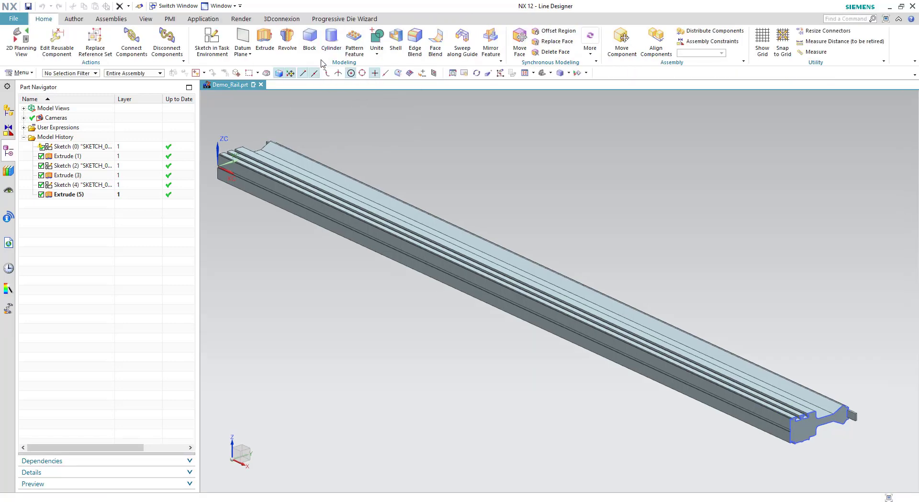
pyautogui.click(72, 19)
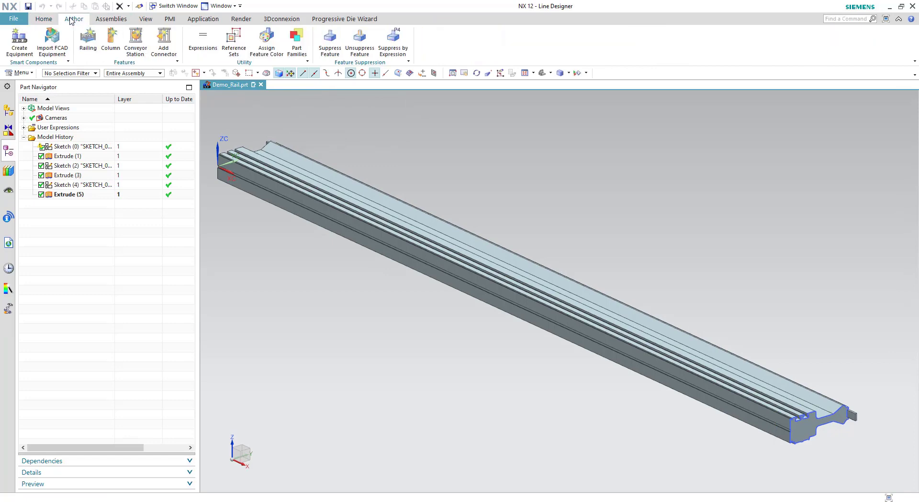
pyautogui.click(164, 39)
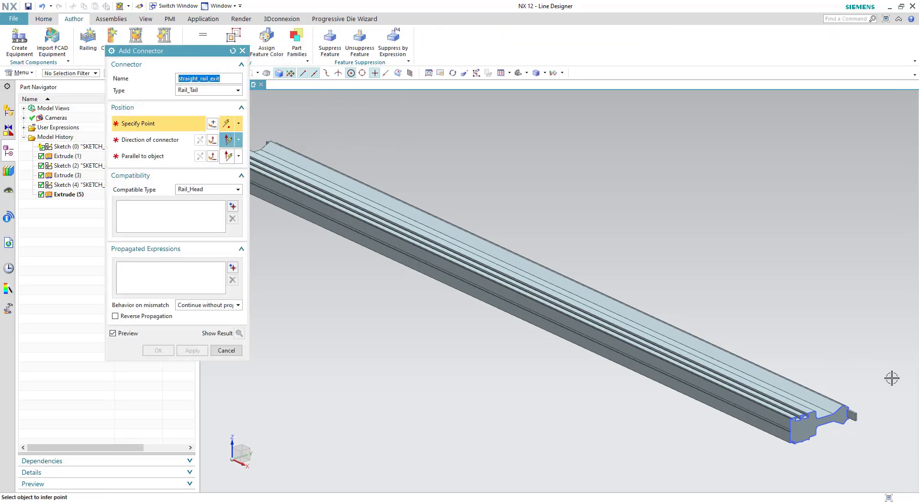
pyautogui.scroll(3, 858, 416)
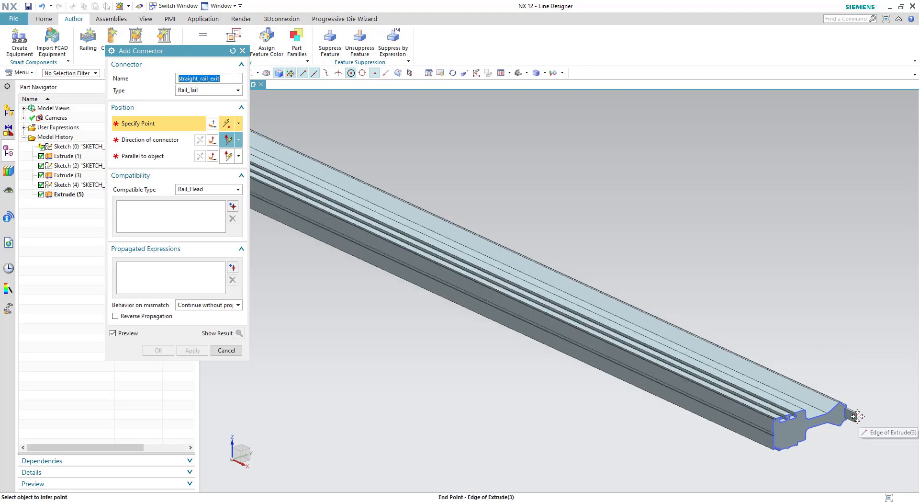
pyautogui.scroll(3, 858, 416)
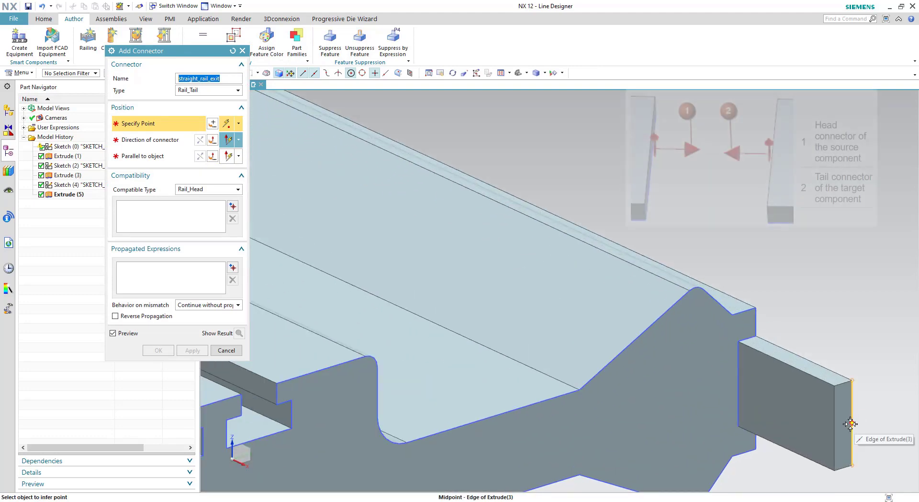
pyautogui.click(852, 423)
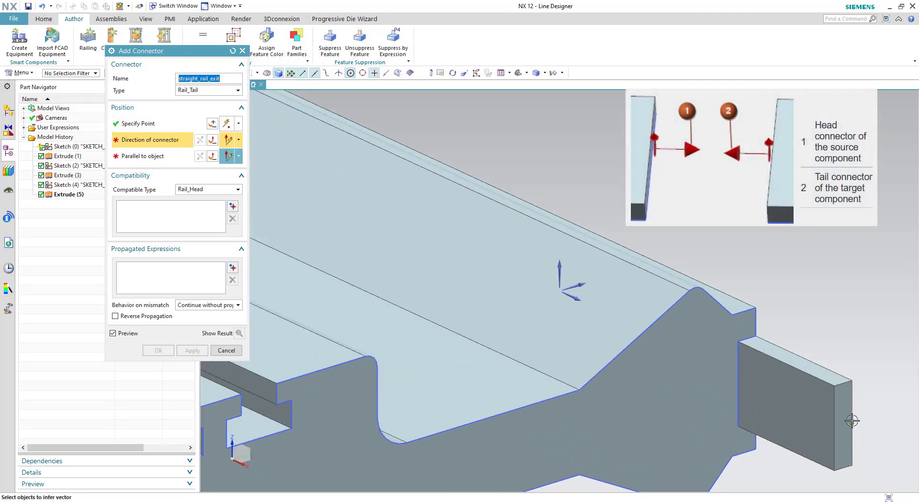
# Name the connector straight_rail_enter, set its type to Rail_Head, and add Rail_Tail as a compatible type.
pyautogui.click(224, 79)
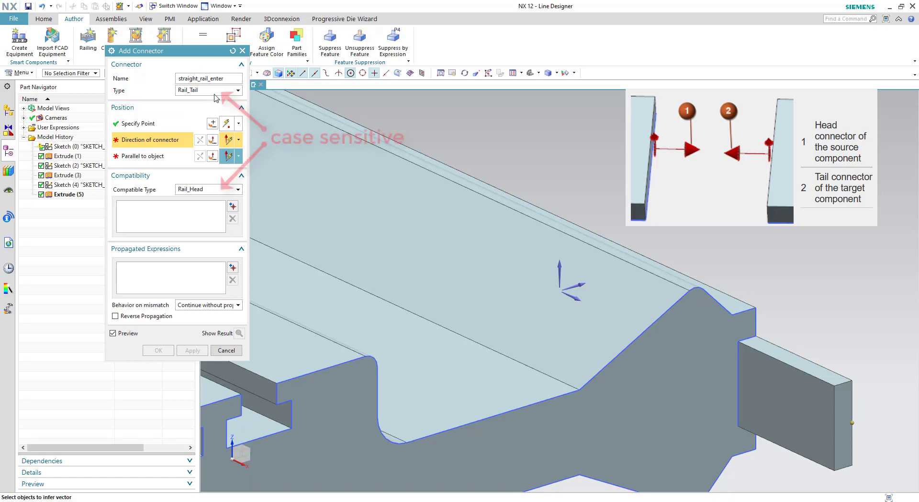
pyautogui.doubleClick(206, 91)
pyautogui.click(201, 92)
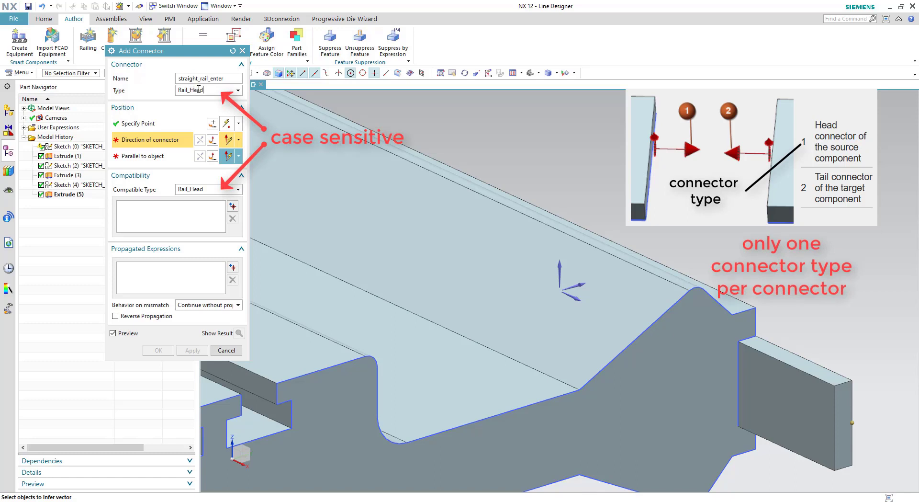
pyautogui.click(191, 189)
pyautogui.click(206, 189)
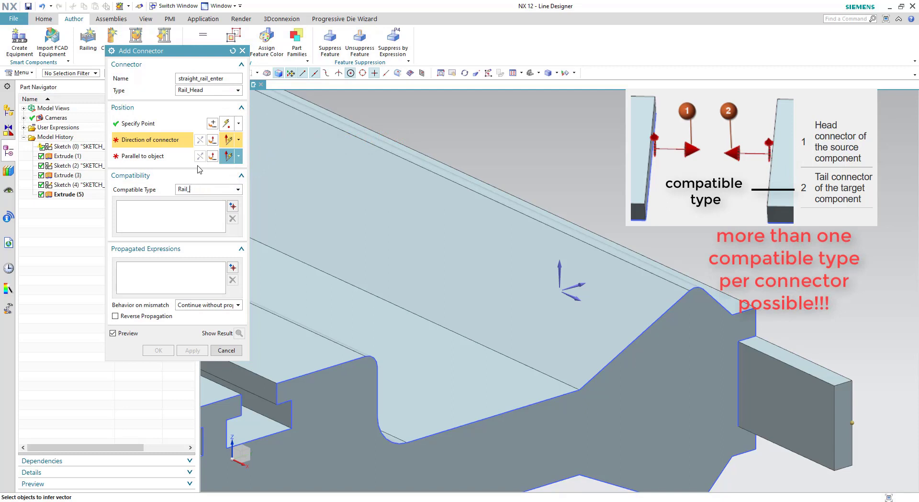
pyautogui.click(233, 206)
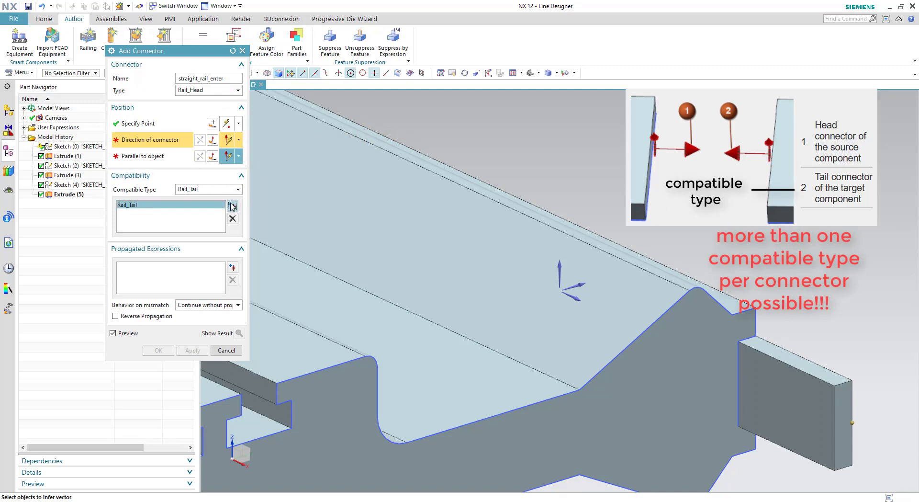
# Set the connector's direction to XC and its parallel-to-object vector to YC, and create the connector.
pyautogui.click(238, 142)
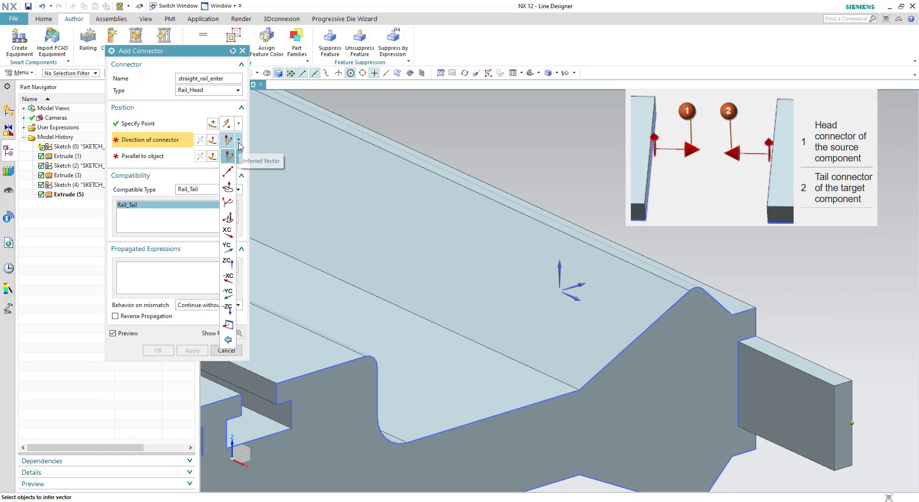
pyautogui.click(228, 232)
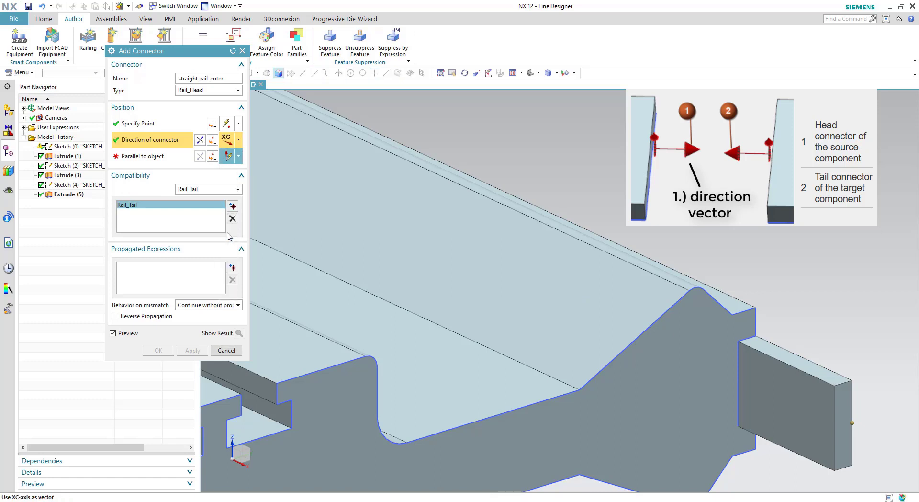
pyautogui.click(239, 157)
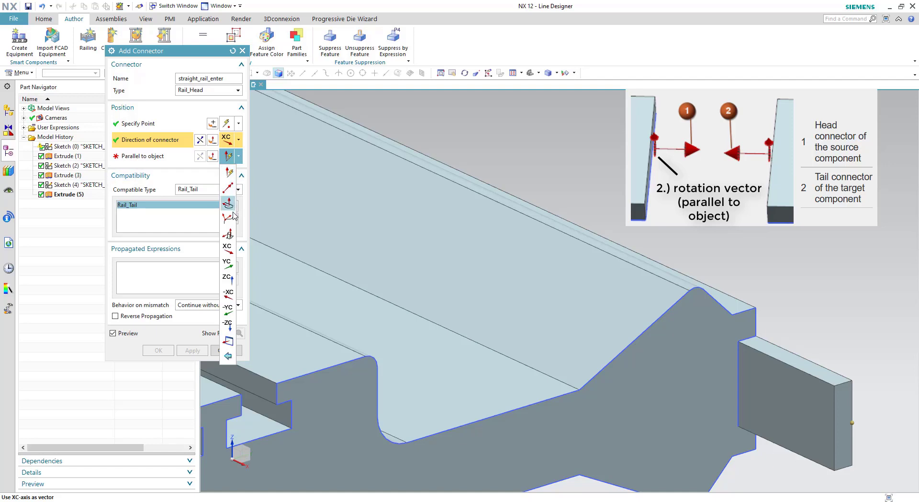
pyautogui.click(229, 263)
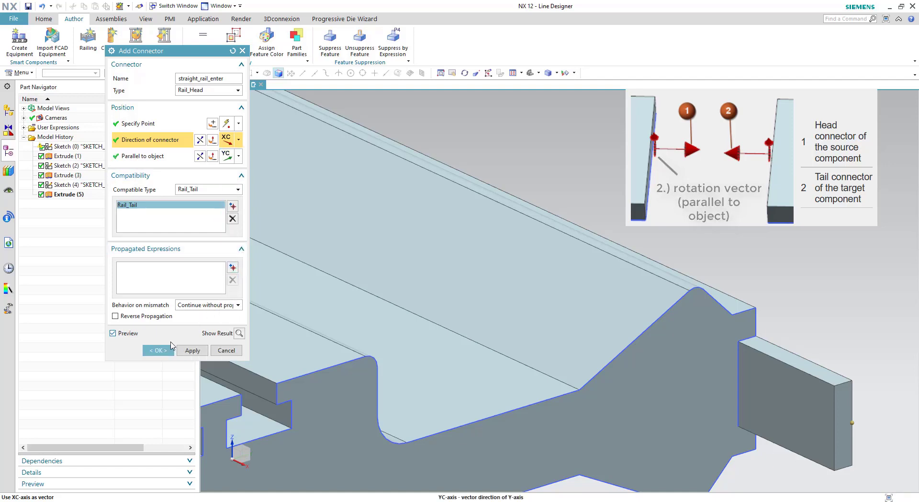
pyautogui.click(157, 350)
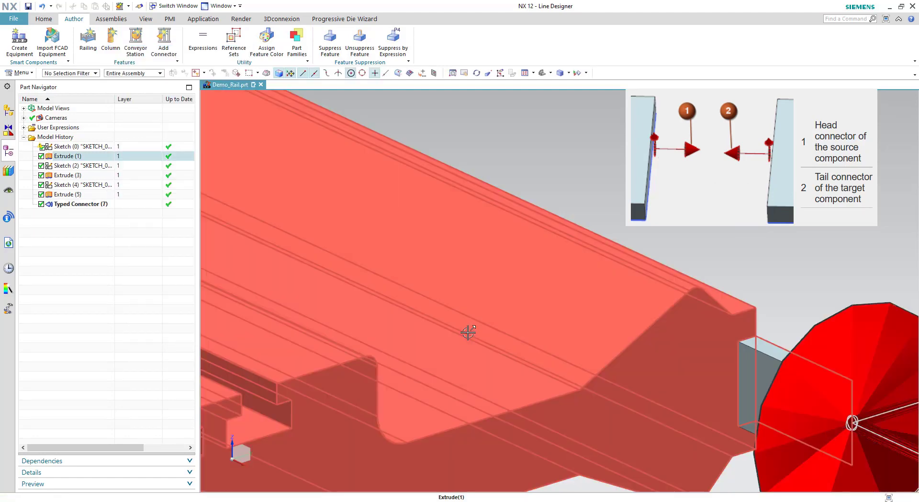
pyautogui.hotkey('ctrl', 'f')
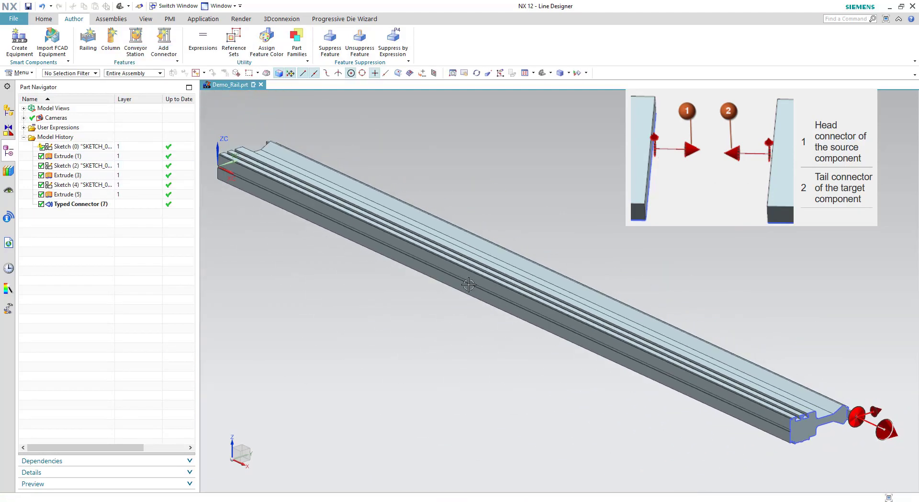
# Start a second connector named straight_rail_exit at the outer edge midpoint of the small strip on the rail's opposite end.
pyautogui.moveTo(264, 146)
pyautogui.mouseDown(button='middle')
pyautogui.moveTo(421, 149)
pyautogui.moveTo(421, 219)
pyautogui.moveTo(447, 267)
pyautogui.moveTo(421, 278)
pyautogui.moveTo(449, 268)
pyautogui.moveTo(472, 218)
pyautogui.moveTo(500, 209)
pyautogui.mouseUp(button='middle')
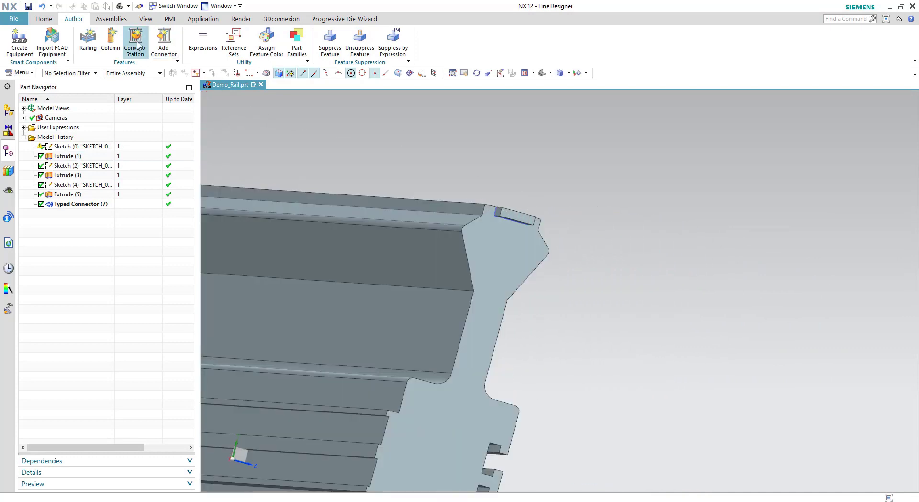
pyautogui.click(164, 38)
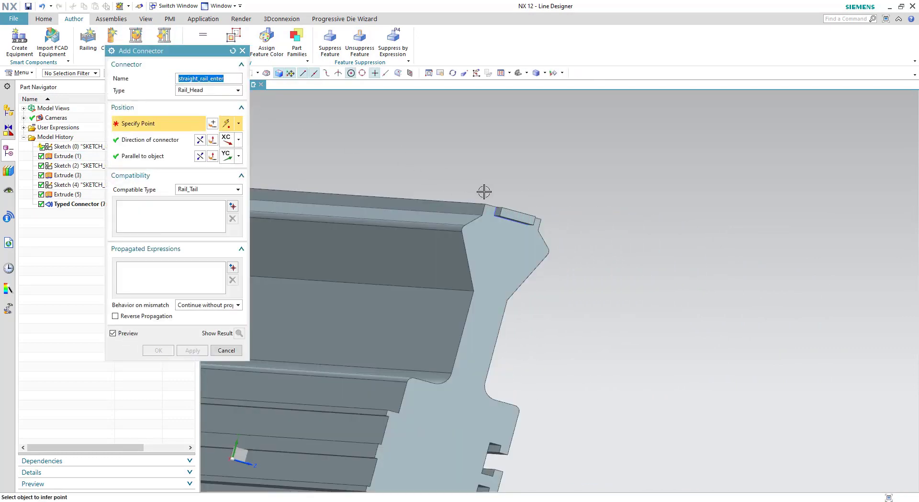
pyautogui.click(519, 212)
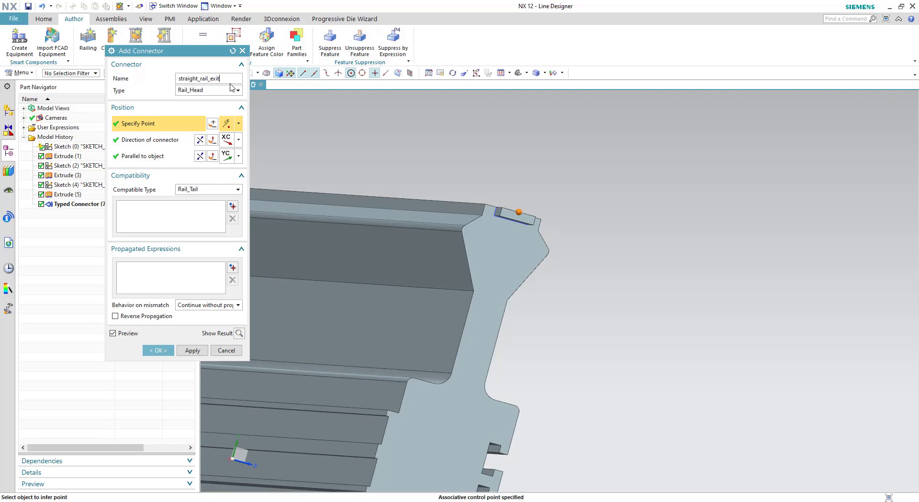
# Set the exit connector's type to Rail_Tail and add Rail_Head as its compatible type.
pyautogui.click(207, 90)
pyautogui.click(207, 90)
pyautogui.click(208, 188)
pyautogui.click(207, 189)
pyautogui.click(233, 206)
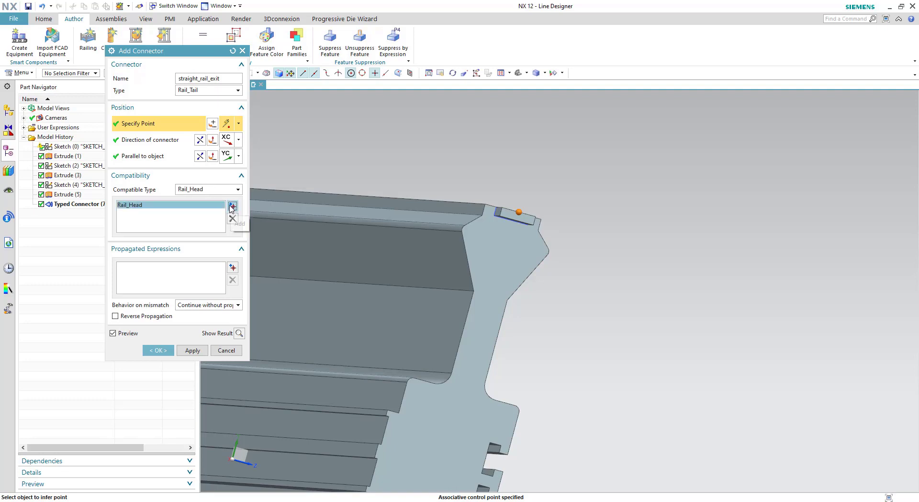
# Reverse the exit connector's direction, keep its parallel-to-object vector on YC, and create the connector.
pyautogui.click(238, 141)
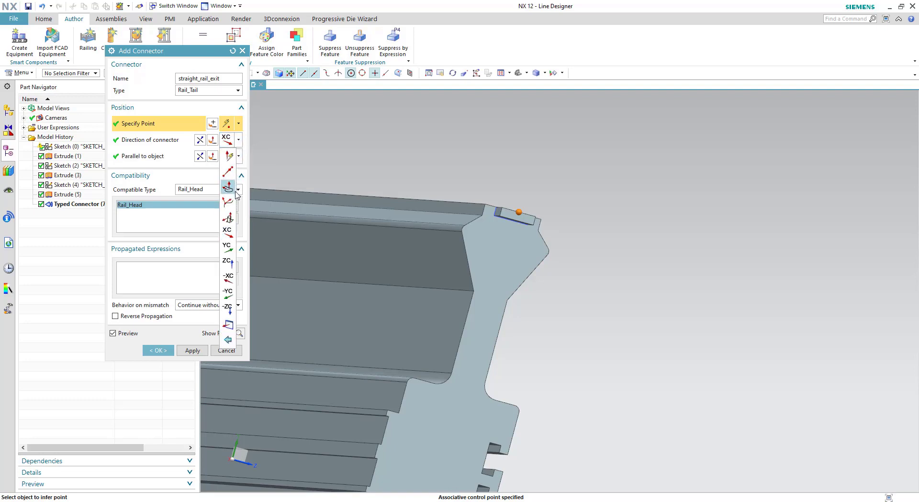
pyautogui.click(200, 140)
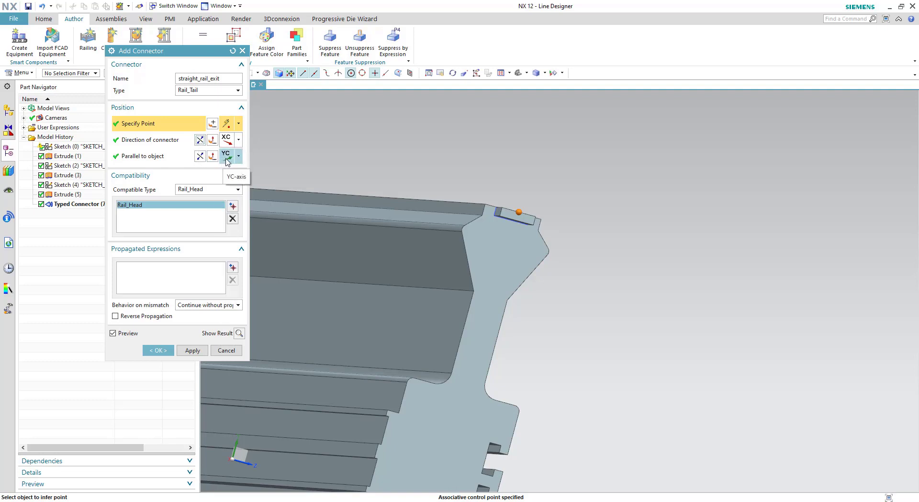
pyautogui.click(159, 350)
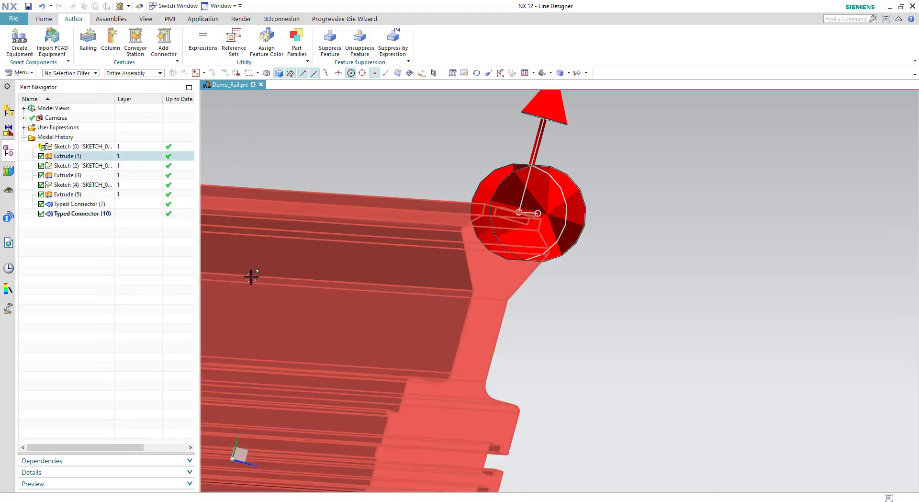
# Find the Resize Connectors command and set the size of the displayed connectors to 50 mm.
pyautogui.hotkey('ctrl', 'f')
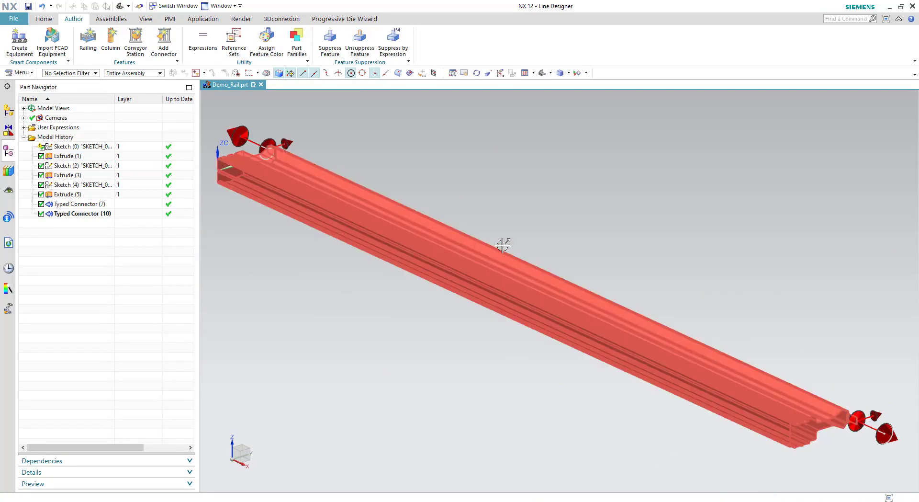
pyautogui.click(842, 20)
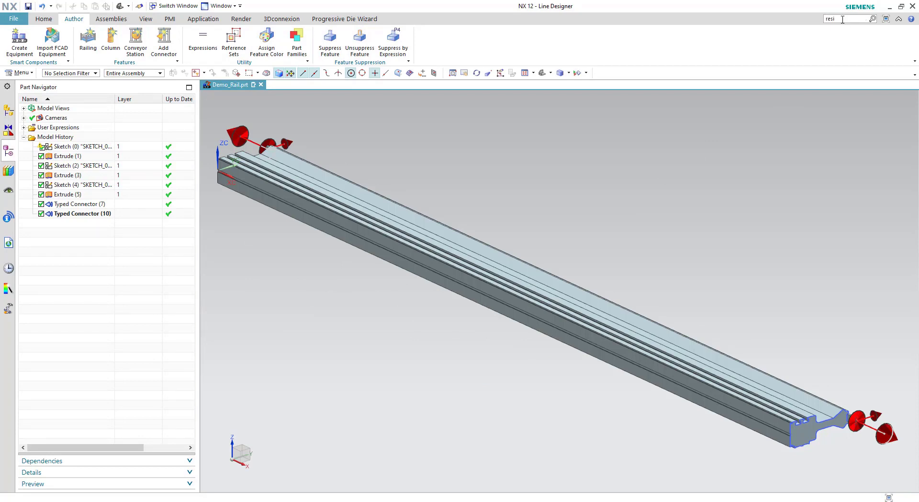
pyautogui.press('Return')
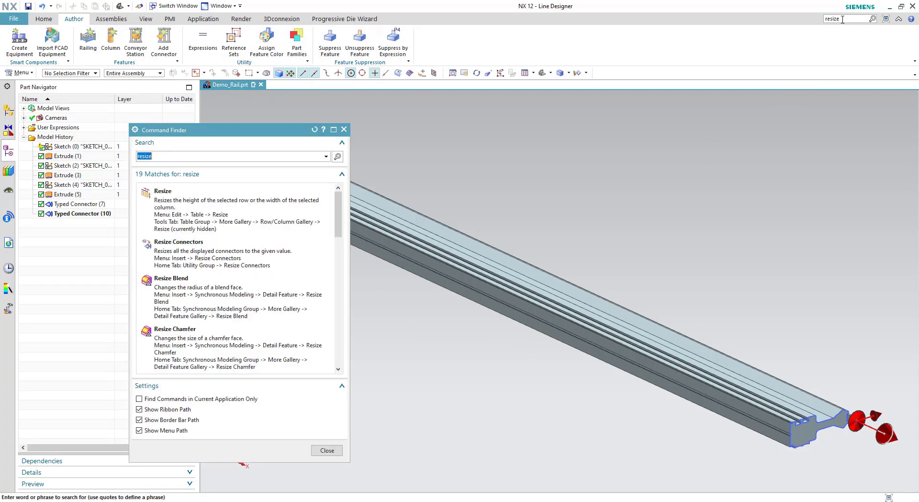
pyautogui.click(199, 257)
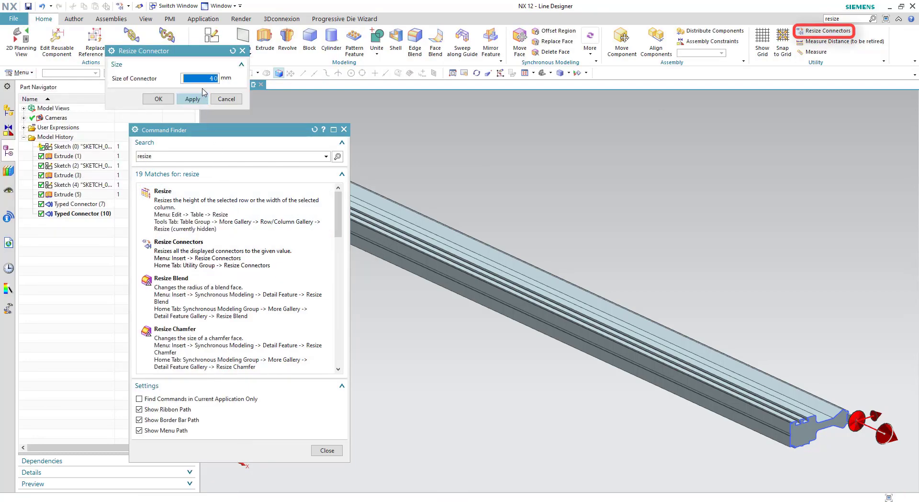
pyautogui.write('50')
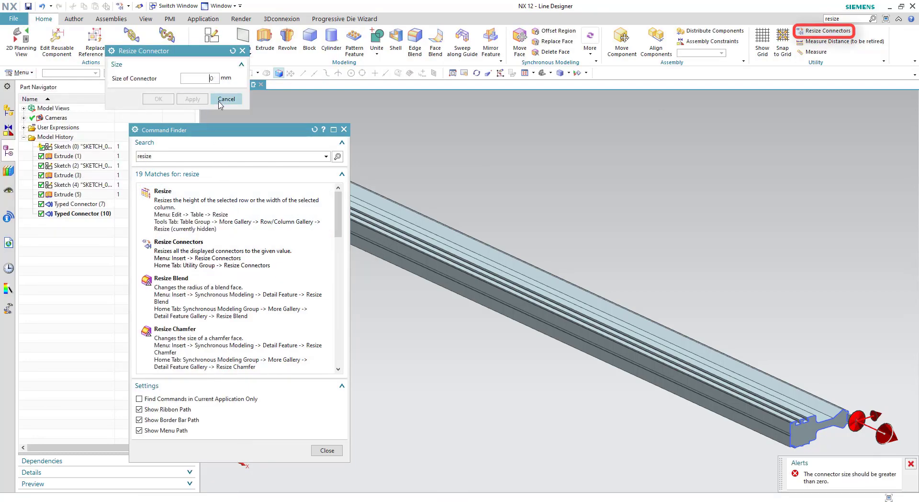
pyautogui.press('Return')
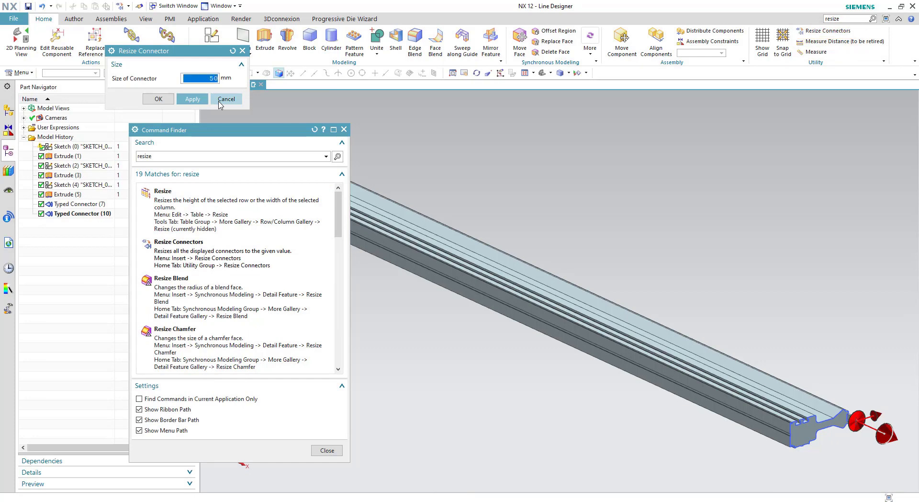
pyautogui.click(187, 99)
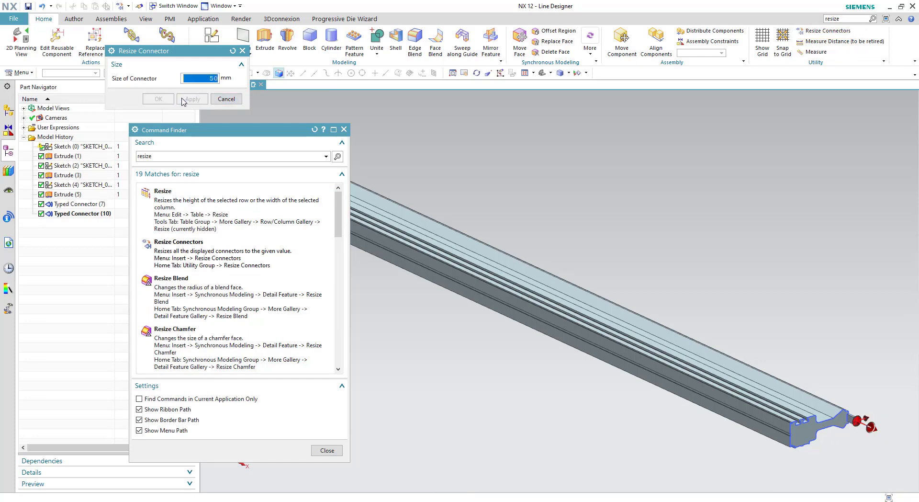
pyautogui.click(226, 99)
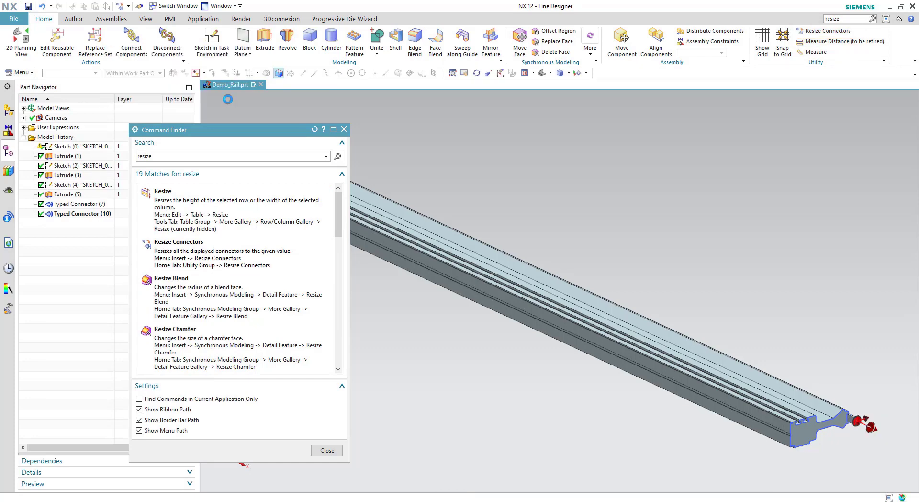
pyautogui.click(344, 129)
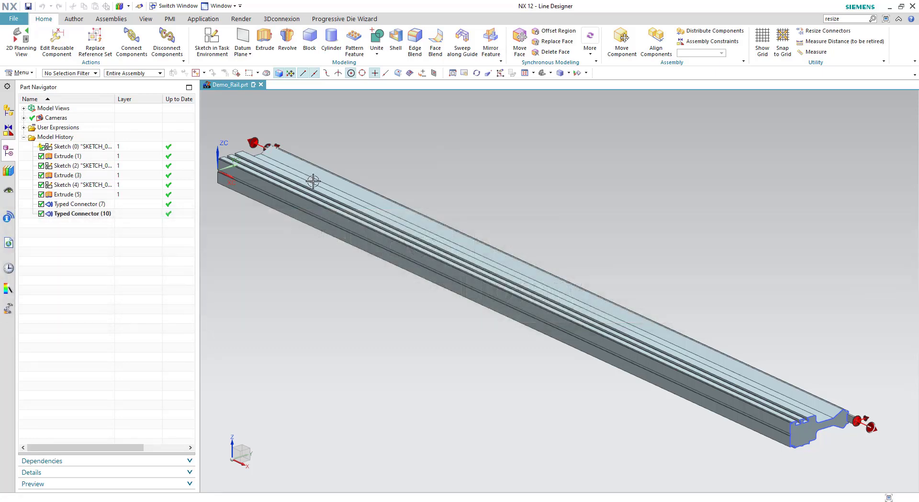
# Add the AutFab\Demo directory to the Reuse Library as a library named Demo and display its members.
pyautogui.click(8, 171)
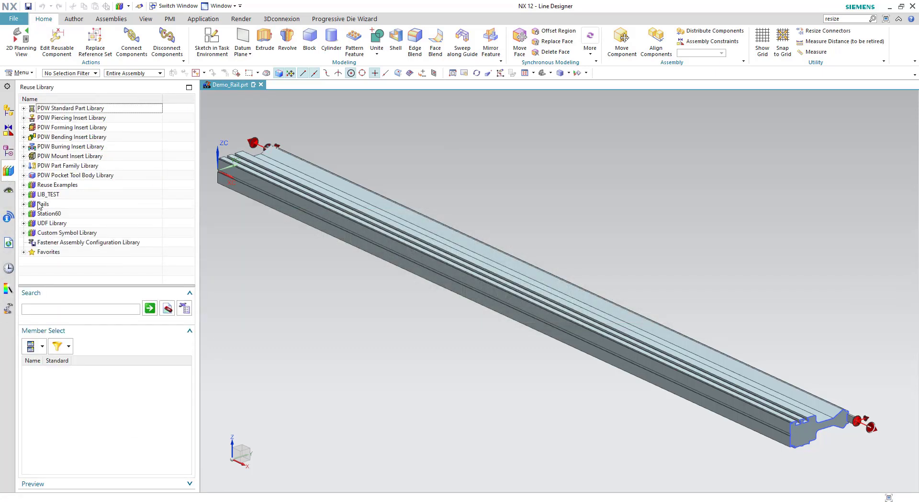
pyautogui.rightClick(61, 266)
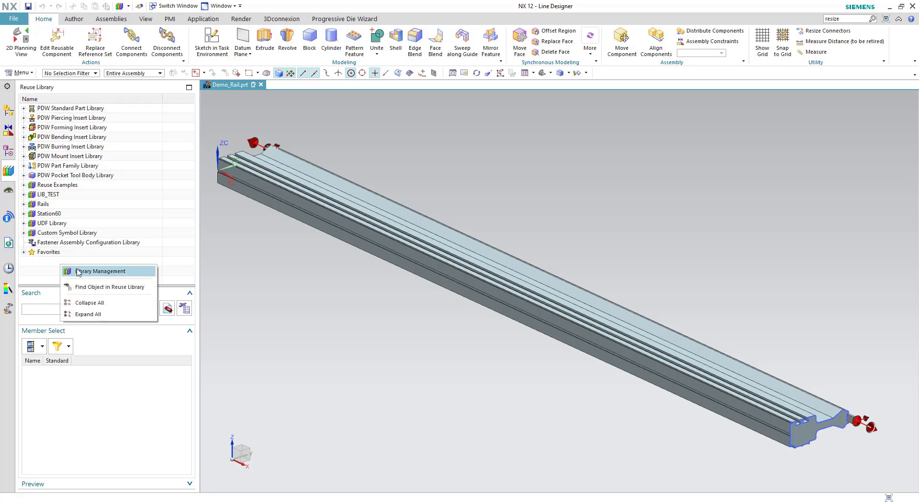
pyautogui.click(79, 271)
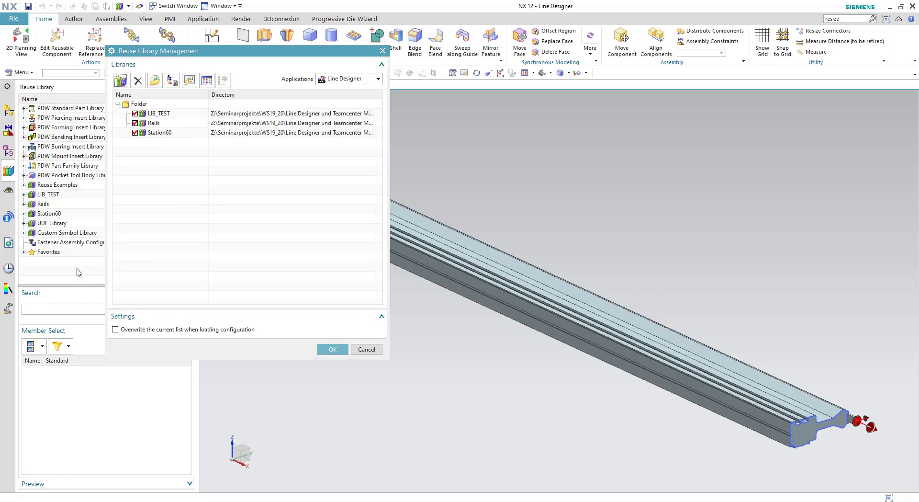
pyautogui.click(117, 83)
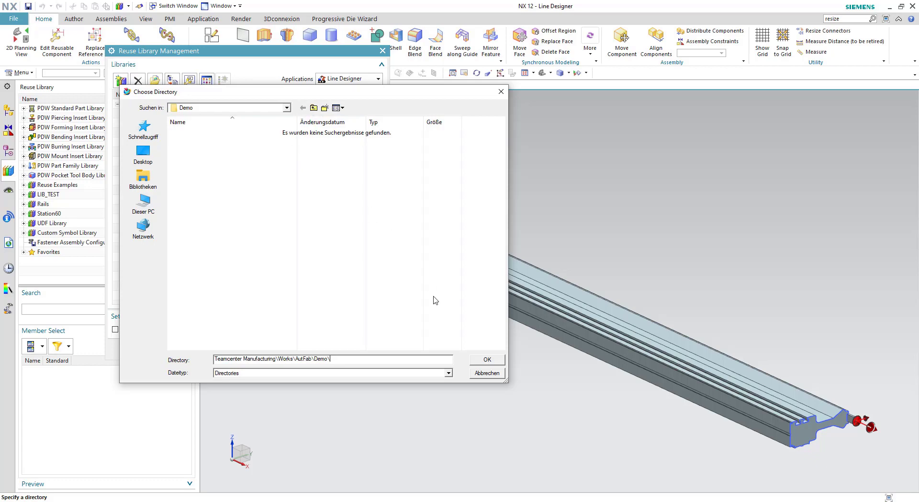
pyautogui.click(487, 360)
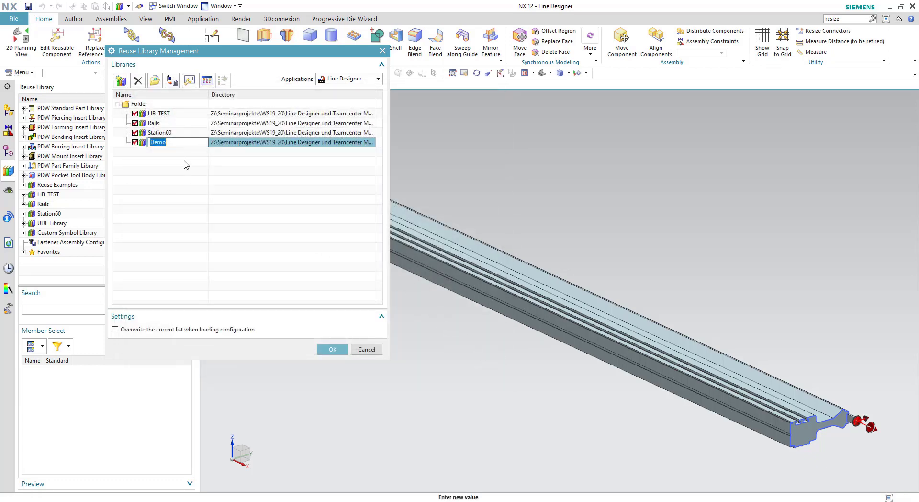
pyautogui.click(330, 349)
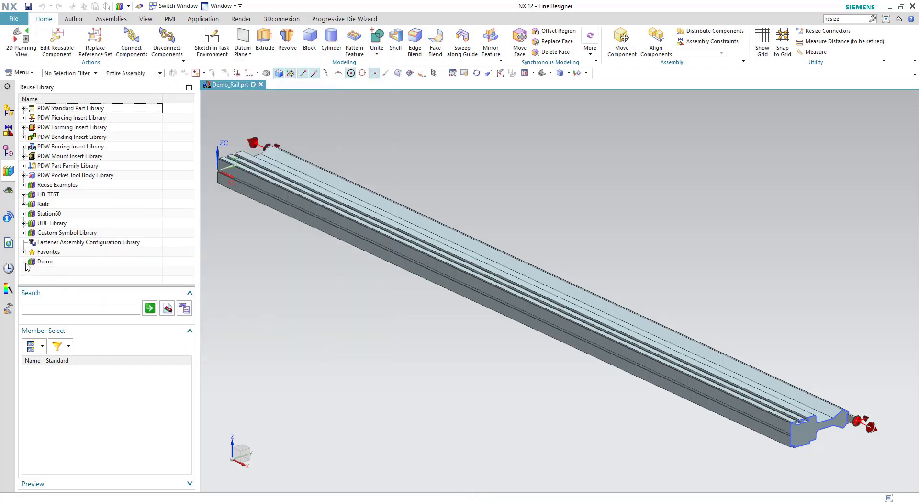
pyautogui.click(42, 262)
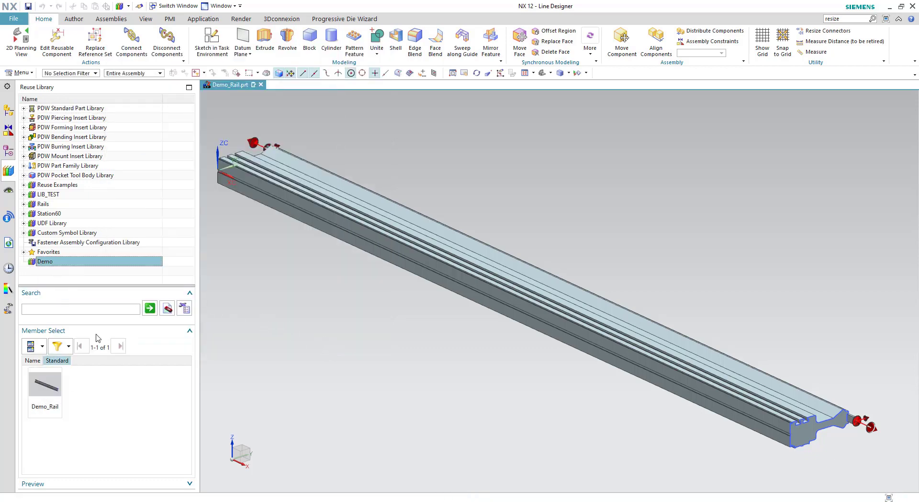